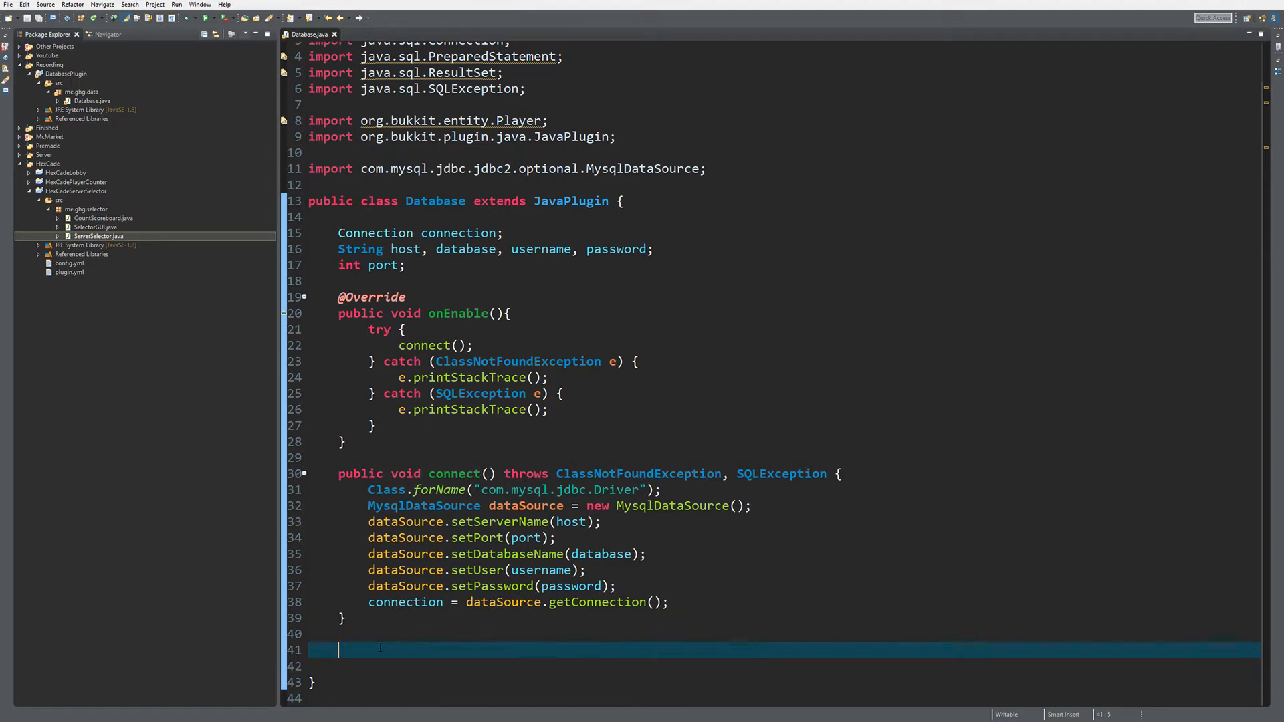
Organize imports to drop the unused PreparedStatement, ResultSet and Player imports
{"action": "key", "text": "ctrl+shift+o"}
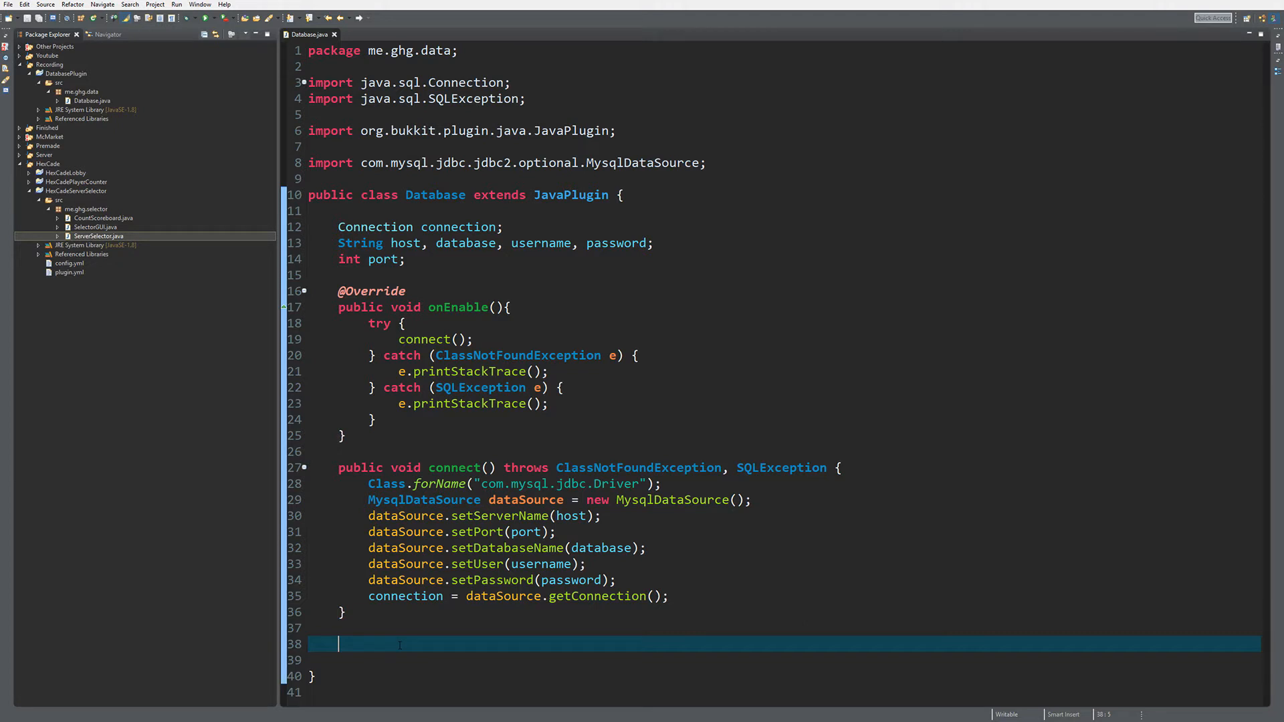
{"action": "type", "text": "public void "}
{"action": "type", "text": "addScore"}
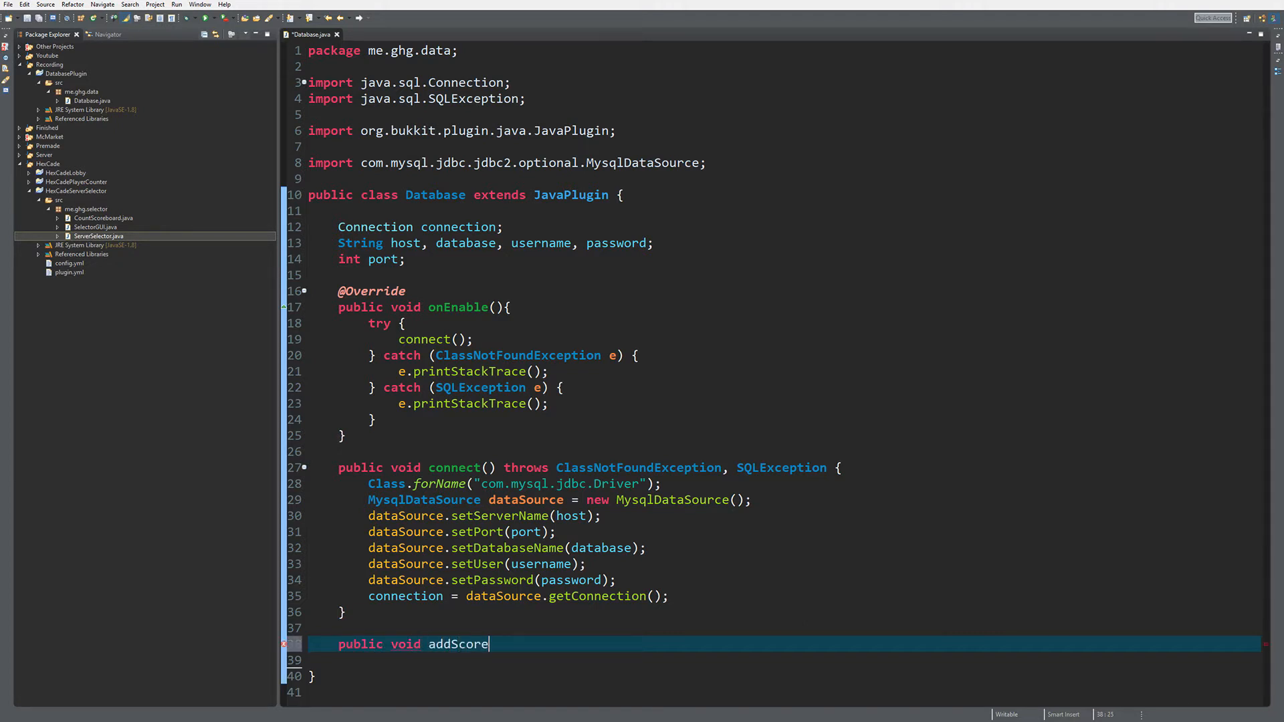
{"action": "type", "text": "(Player player"}
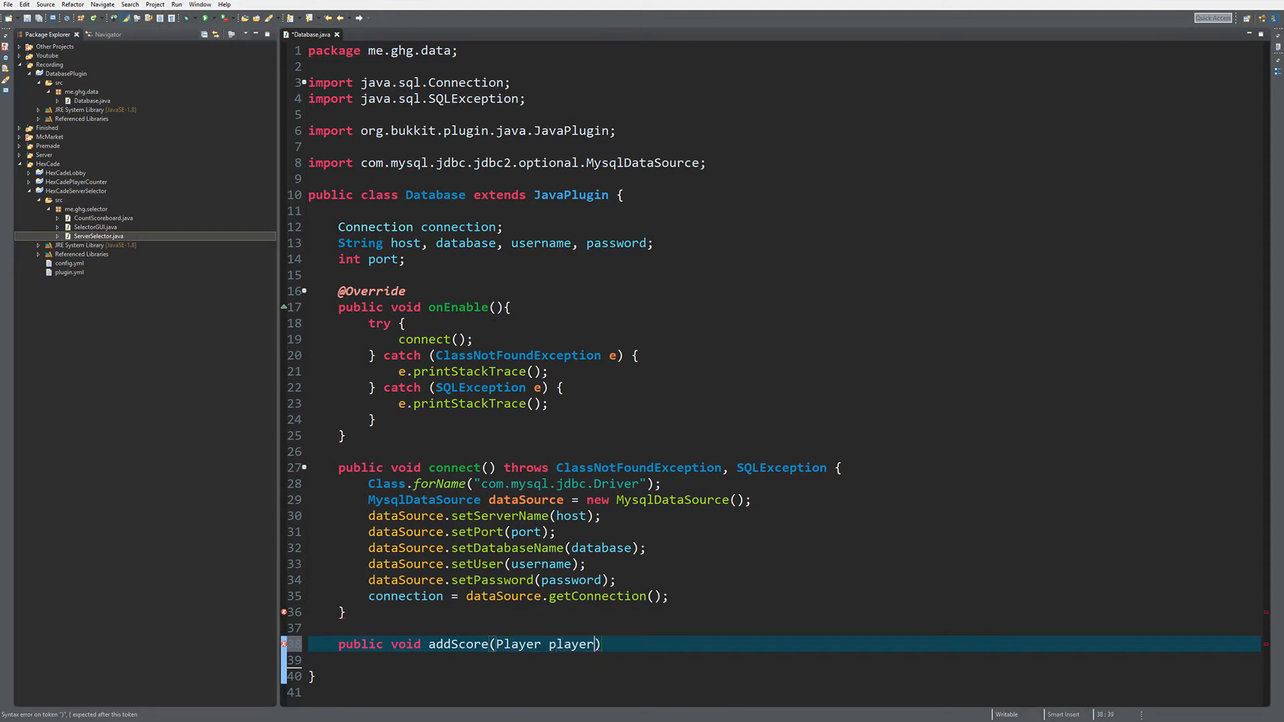
{"action": "type", "text": ", int score)"}
{"action": "type", "text": "{"}
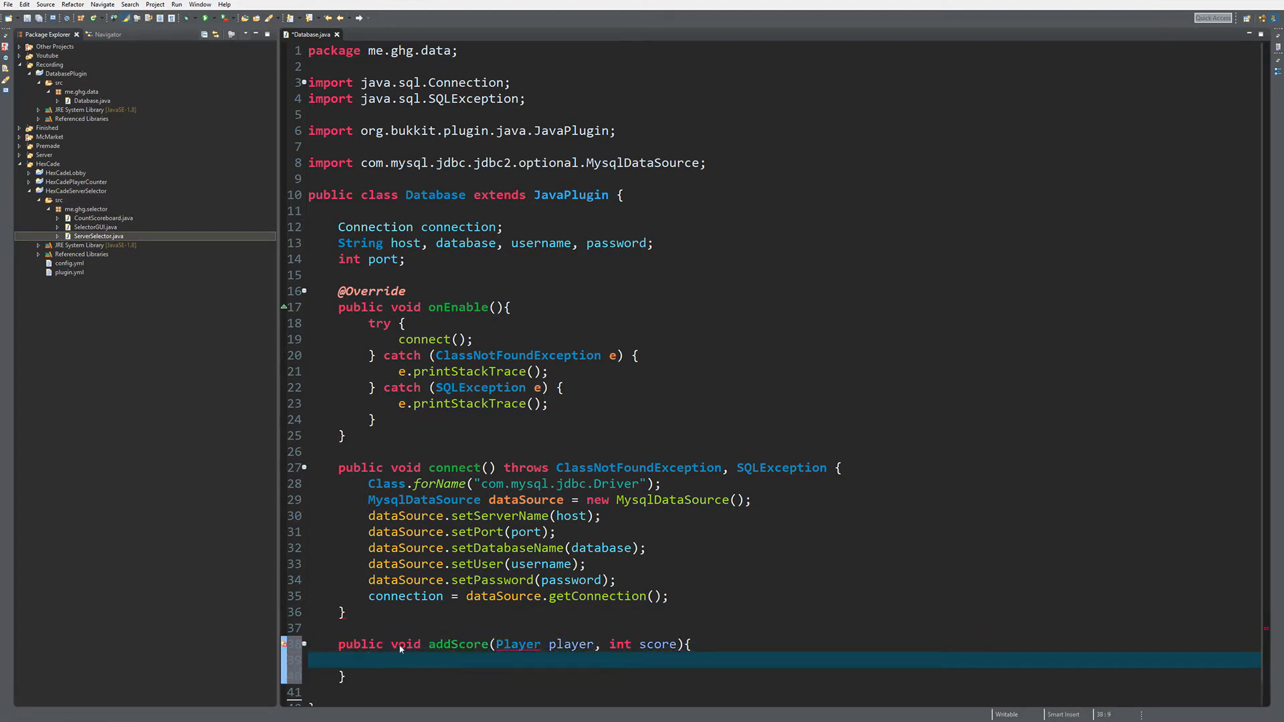
Create the empty addScore(Player player, int score) body and import the Player class
{"action": "key", "text": "Return"}
{"action": "mouse_move", "coordinate": [518, 644]}
{"action": "left_click", "coordinate": [562, 650]}
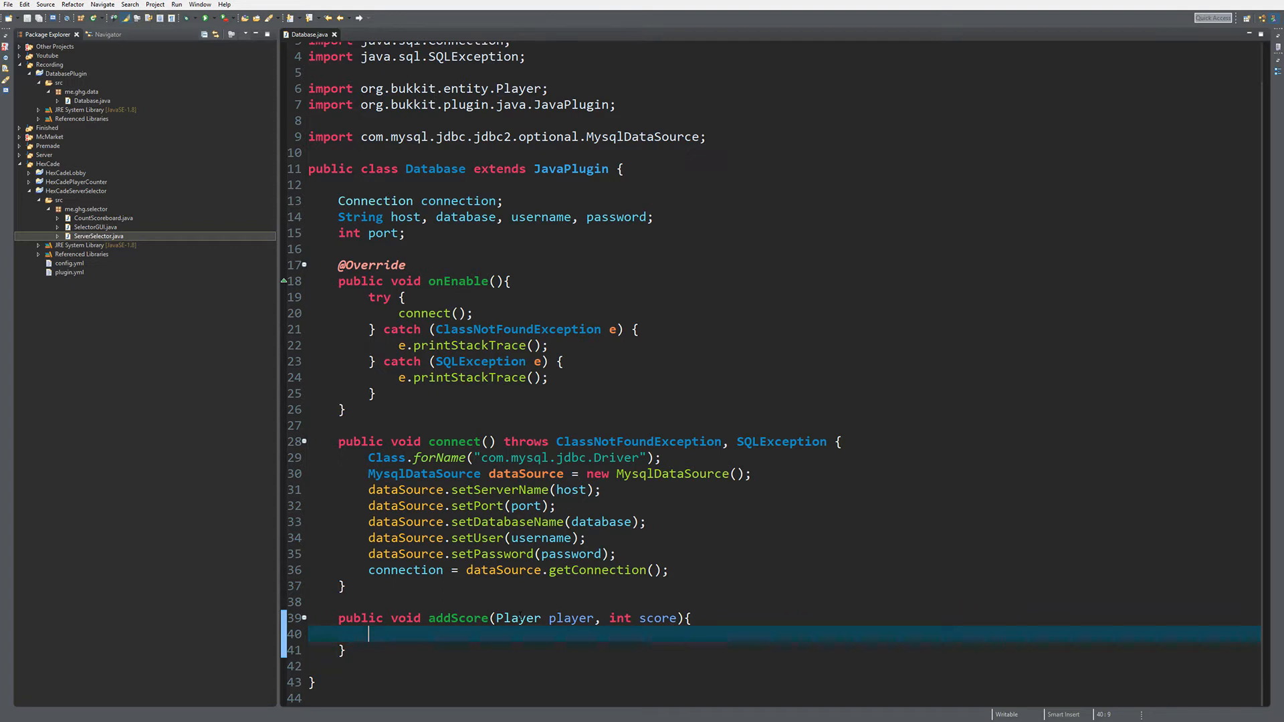
{"action": "double_click", "coordinate": [458, 201]}
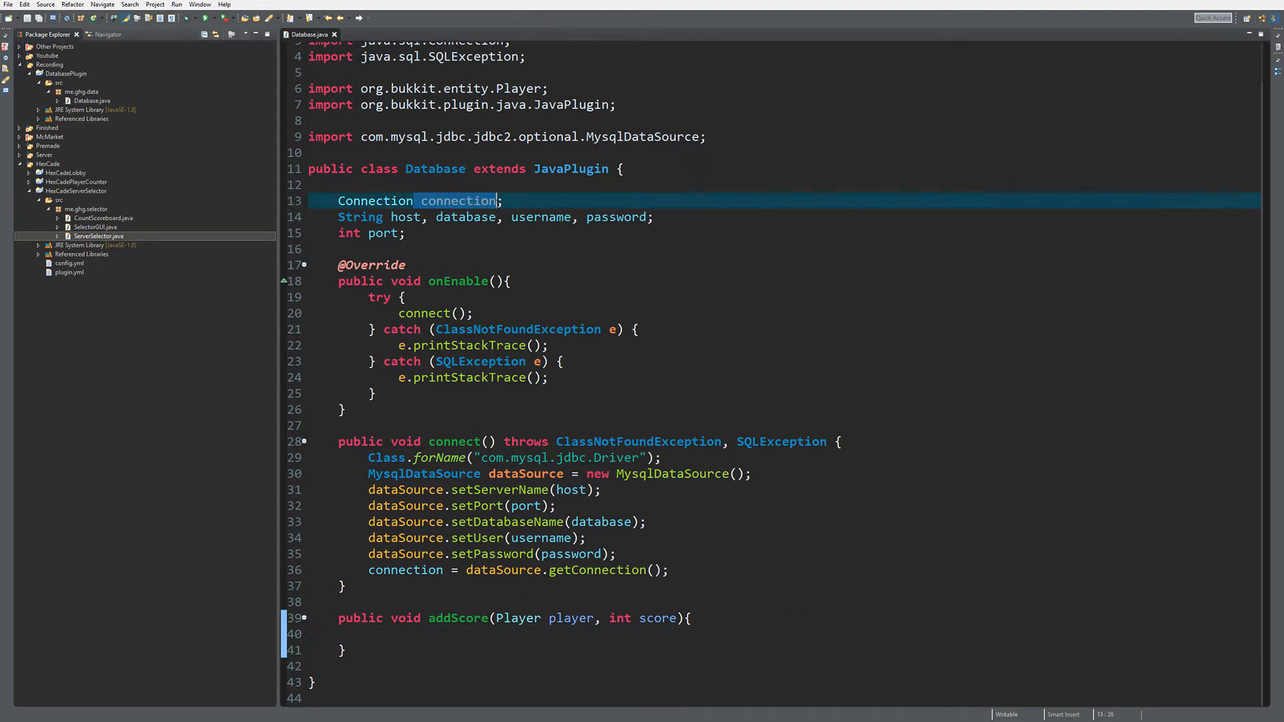
{"action": "left_click", "coordinate": [785, 635]}
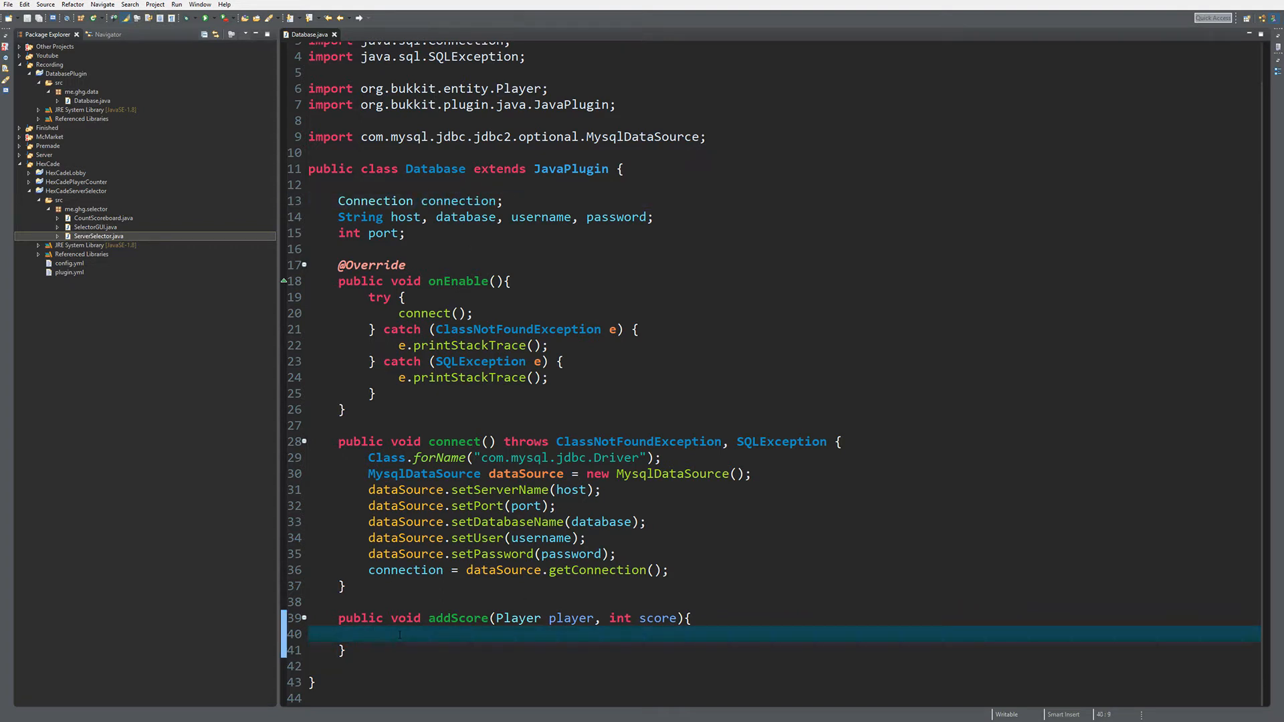
{"action": "type", "text": "PreparedSta"}
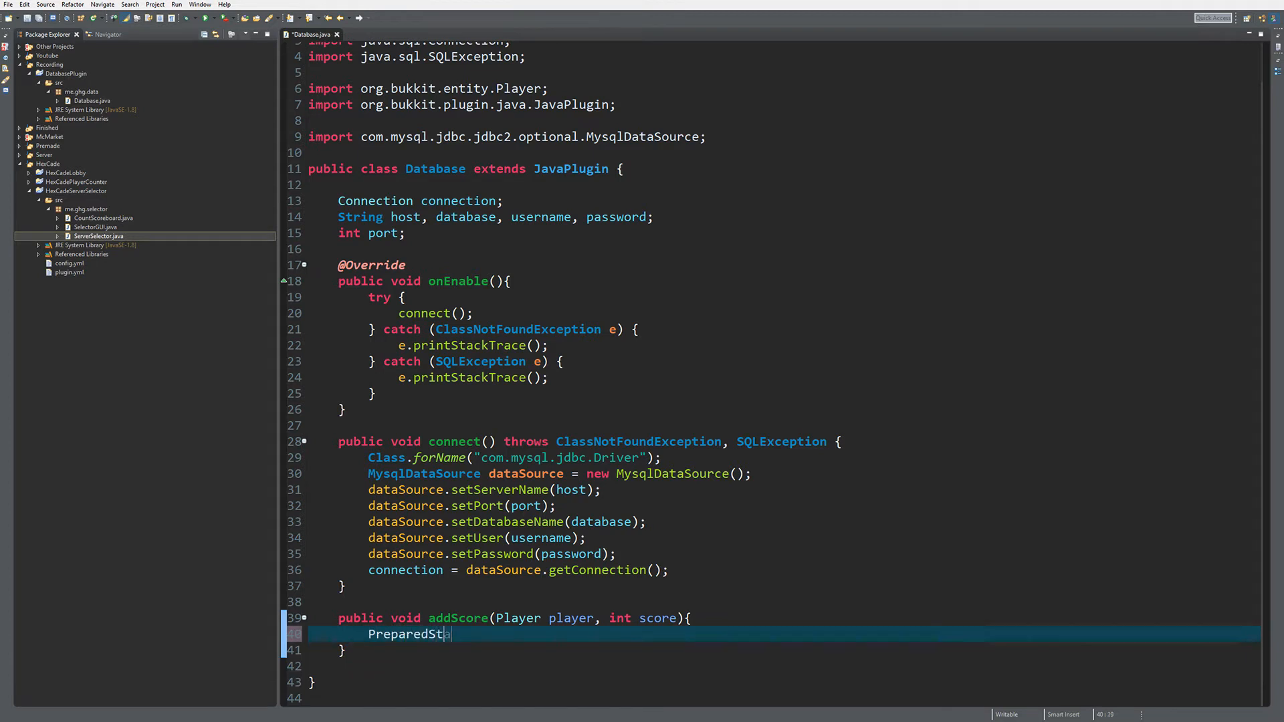
{"action": "type", "text": "tement"}
{"action": "type", "text": " stat "}
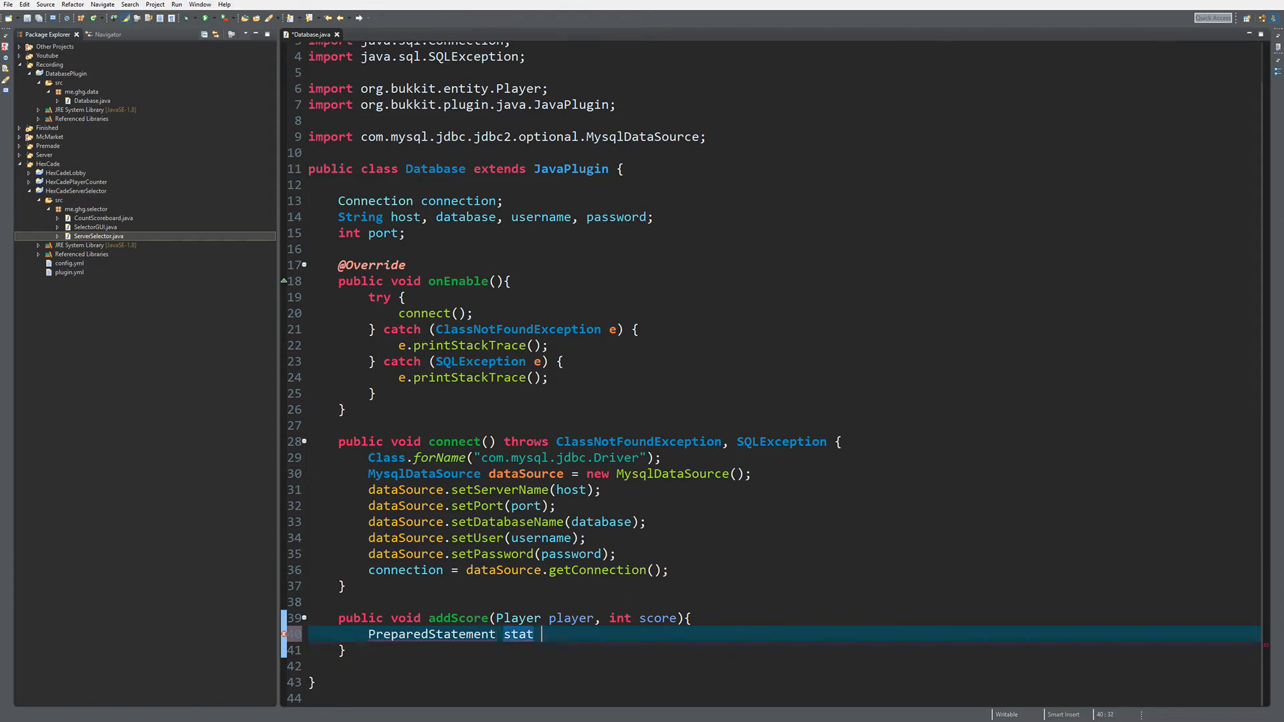
{"action": "type", "text": "= c"}
{"action": "type", "text": "onnection"}
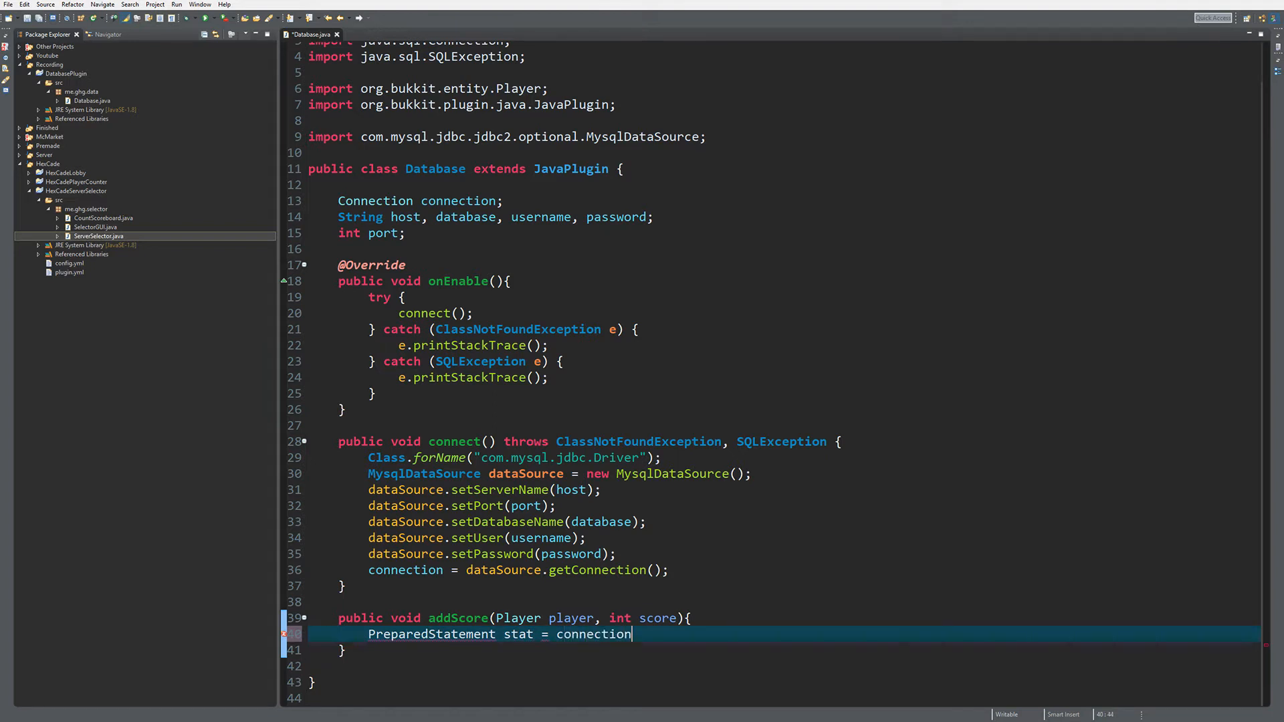
{"action": "type", "text": ".prepa"}
Prepare the statement "INSERT INTO PlayerScore(Player_Name,Score) VALUES (?,?)" in addScore
{"action": "key", "text": "Return"}
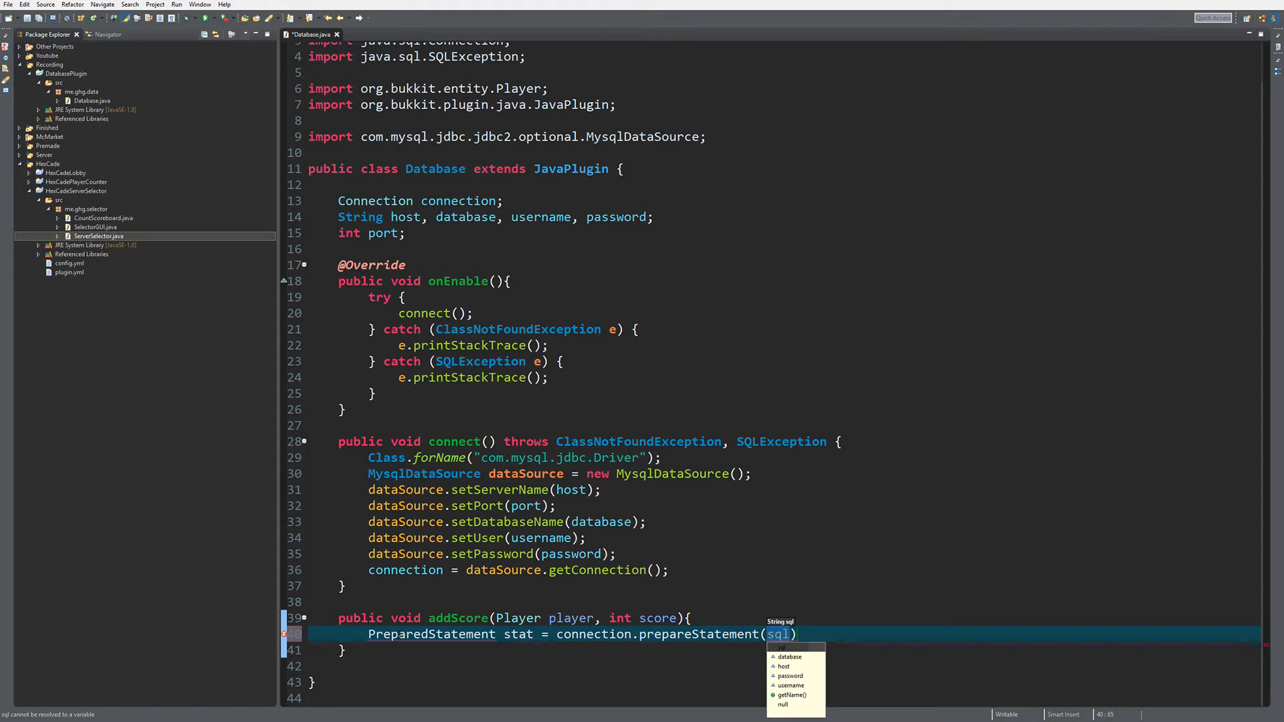
{"action": "type", "text": "\""}
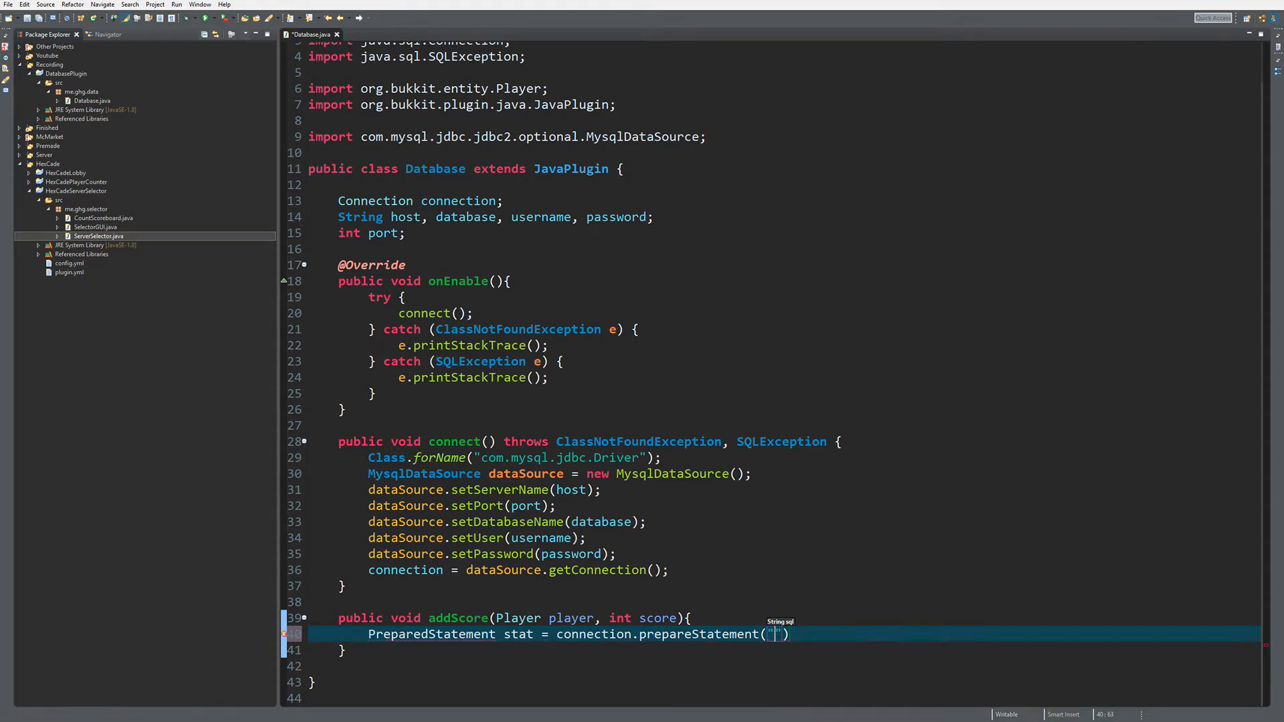
{"action": "type", "text": "INSERT"}
{"action": "type", "text": " INTO Player"}
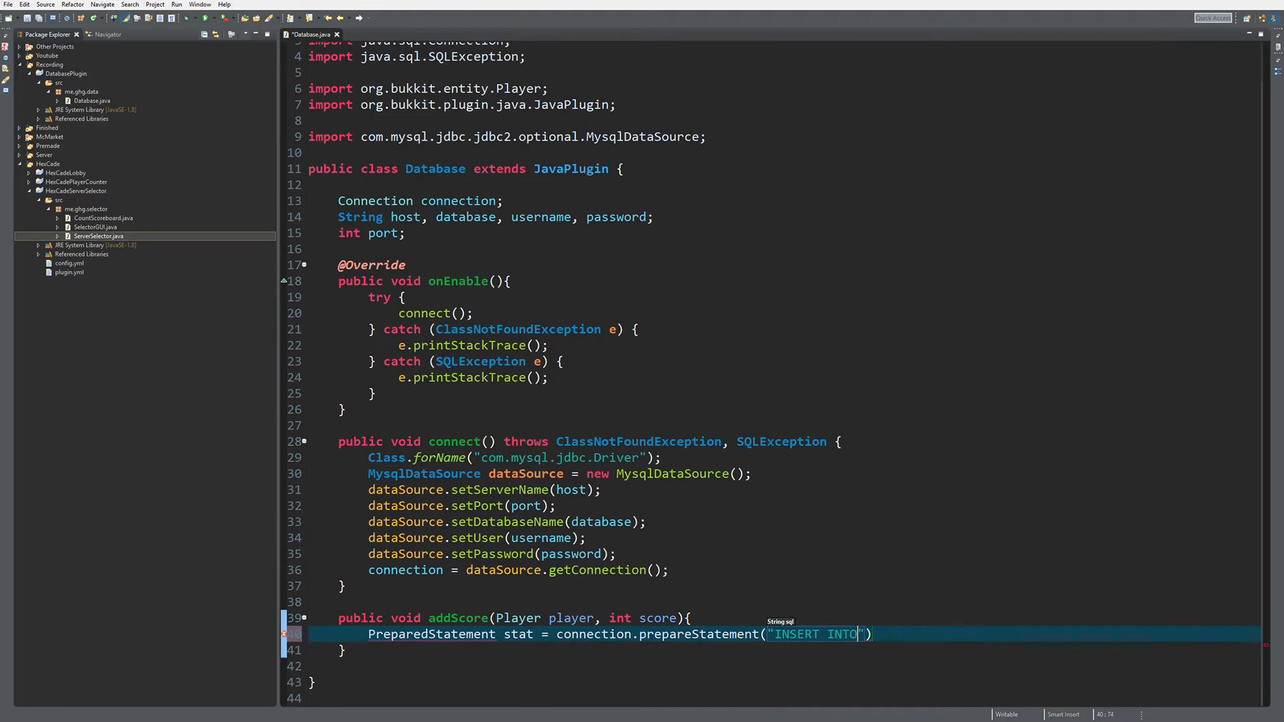
{"action": "type", "text": "Score"}
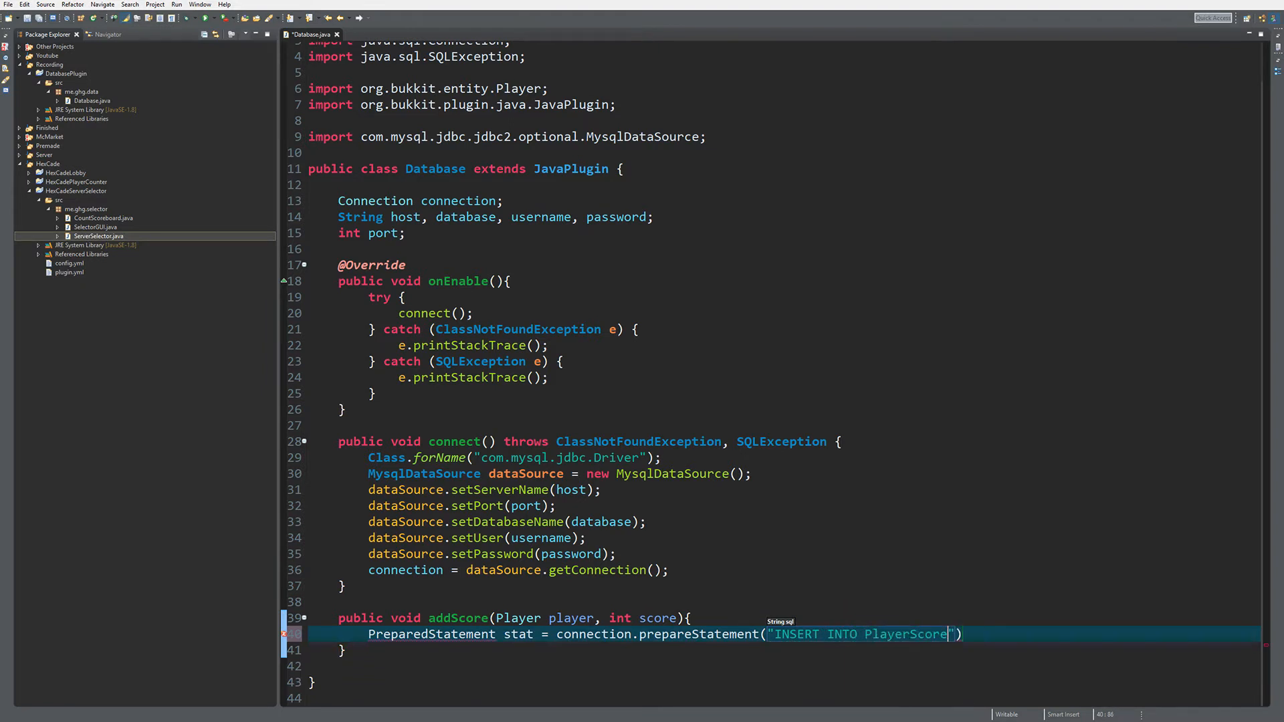
{"action": "type", "text": "("}
{"action": "type", "text": "Player_name"}
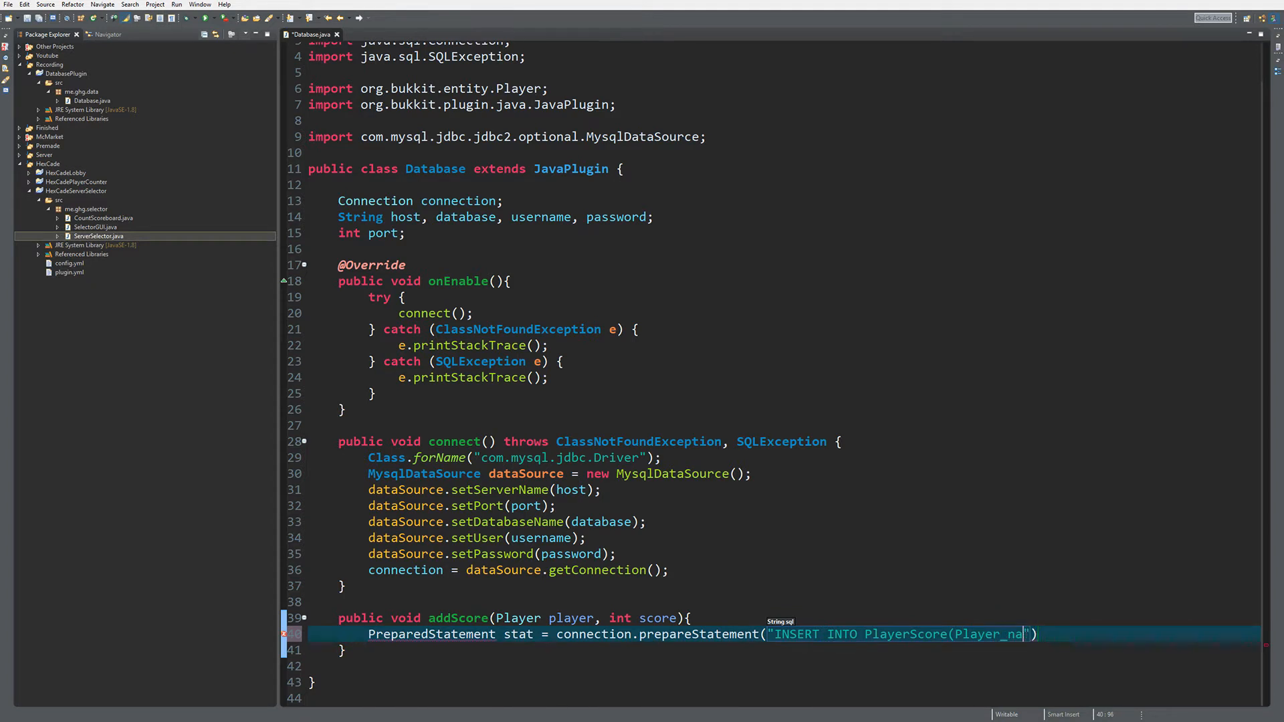
{"action": "key", "text": "BackSpace"}
{"action": "key", "text": "BackSpace"}
{"action": "key", "text": "BackSpace"}
{"action": "type", "text": "Name,Sc"}
{"action": "type", "text": "ore"}
{"action": "key", "text": "End"}
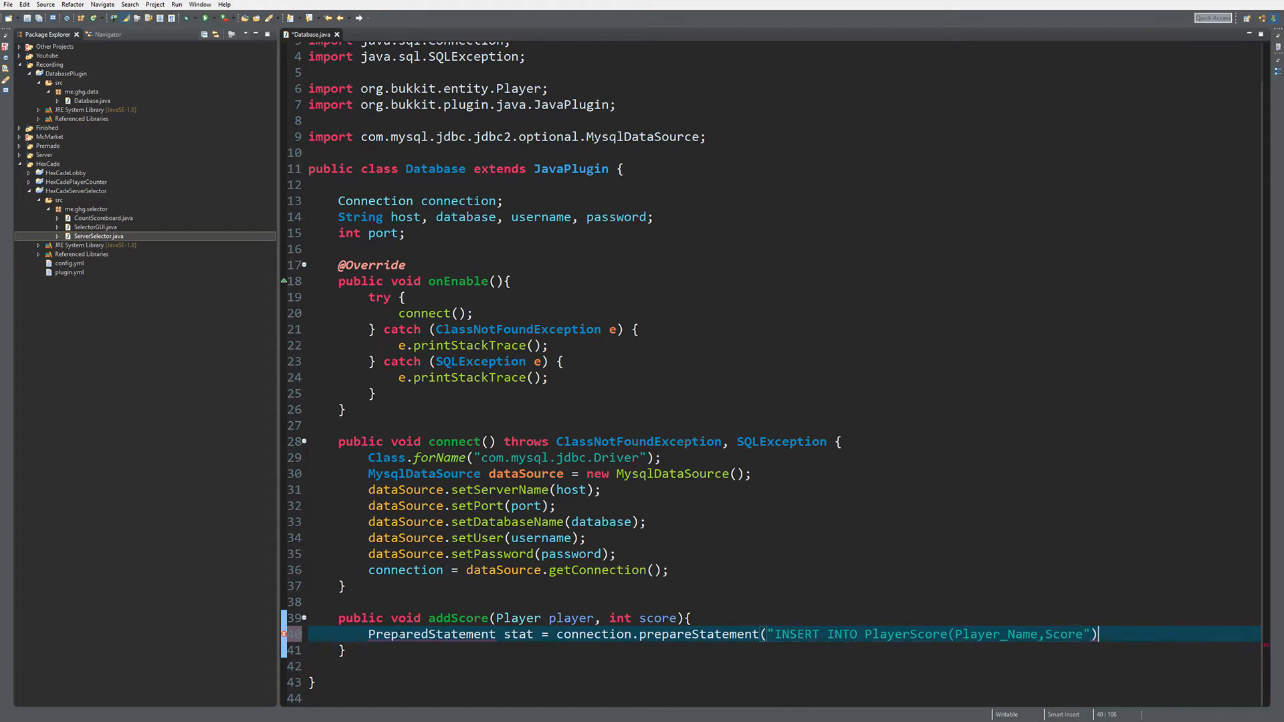
{"action": "type", "text": ") "}
{"action": "type", "text": "VALUES ("}
{"action": "type", "text": "?,?"}
{"action": "type", "text": ")"}
{"action": "type", "text": ");"}
{"action": "key", "text": "Return"}
{"action": "key", "text": "ctrl+shift+o"}
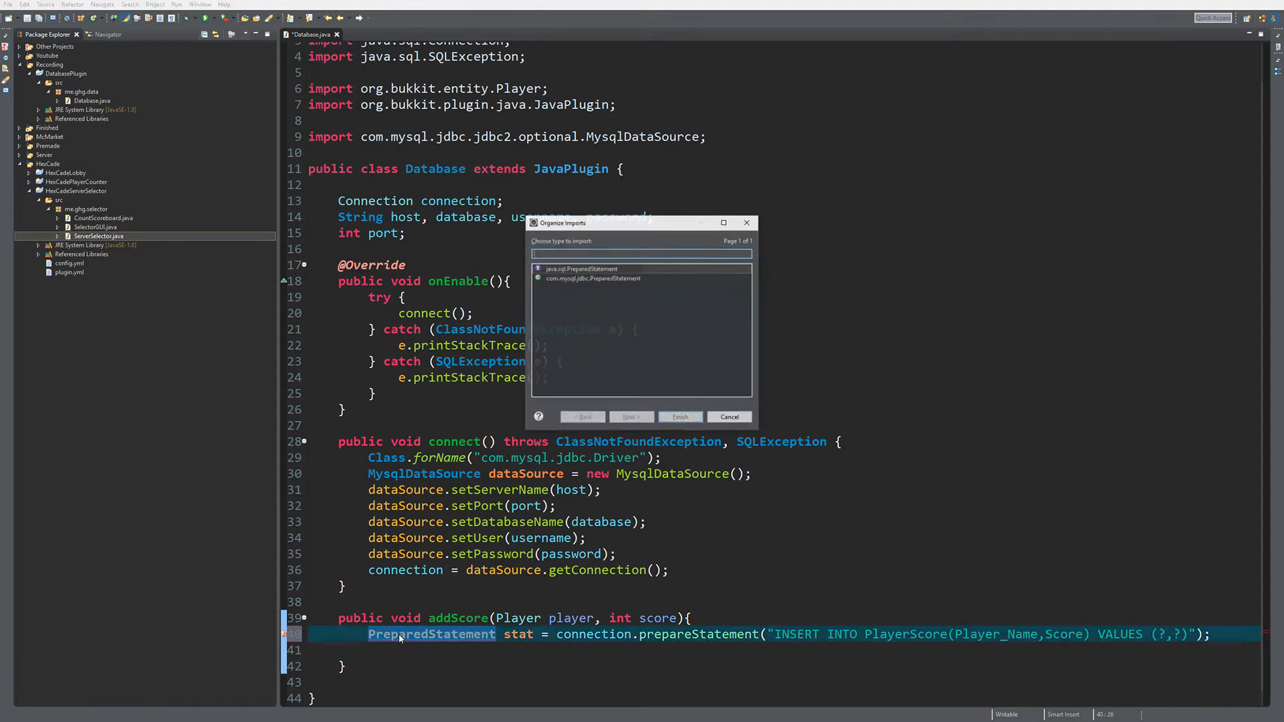
{"action": "double_click", "coordinate": [573, 269]}
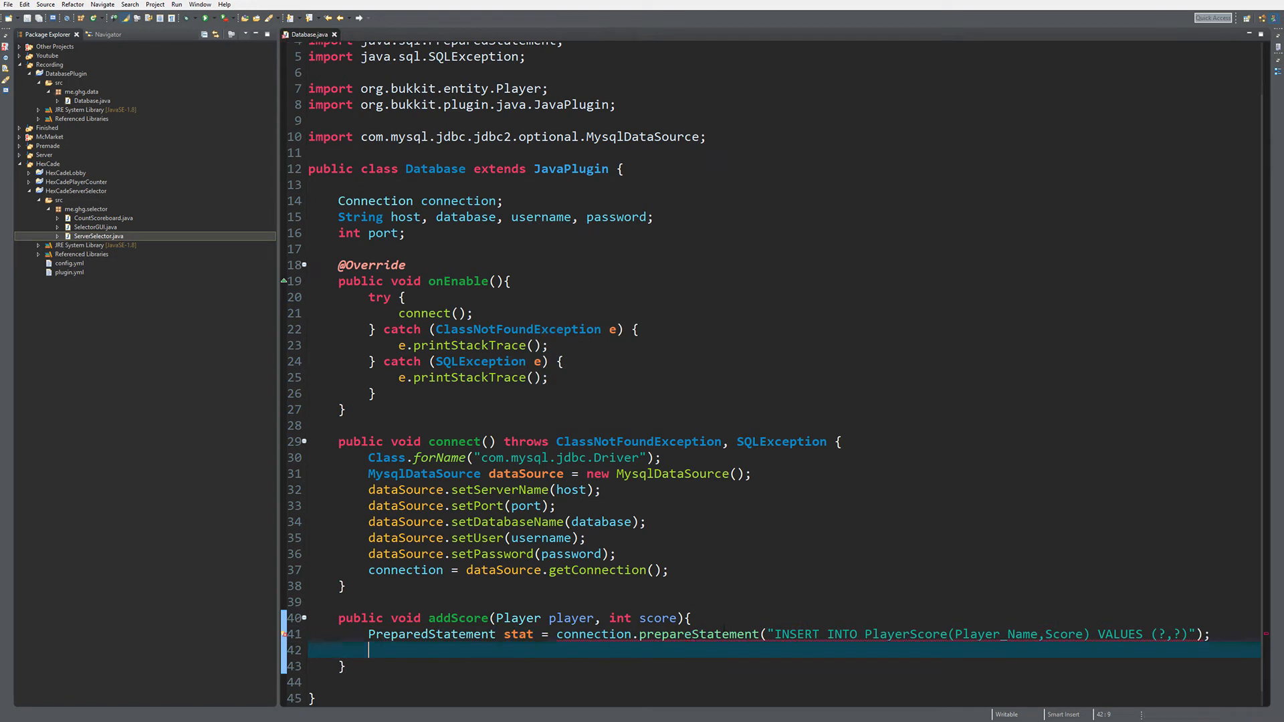
{"action": "mouse_move", "coordinate": [696, 635]}
{"action": "left_click", "coordinate": [686, 672]}
{"action": "left_click", "coordinate": [664, 648]}
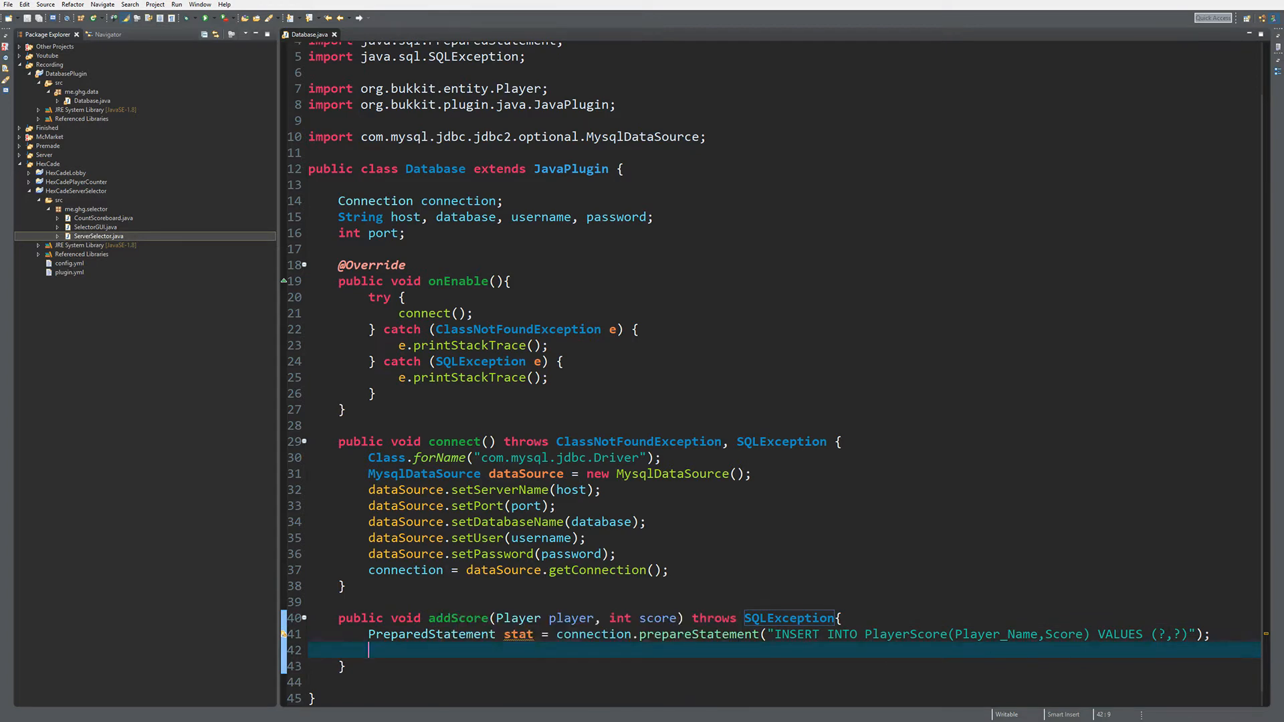
{"action": "left_click_drag", "start_coordinate": [1156, 635], "coordinate": [1184, 634]}
{"action": "scroll", "coordinate": [860, 675], "scroll_direction": "down", "scroll_amount": 1}
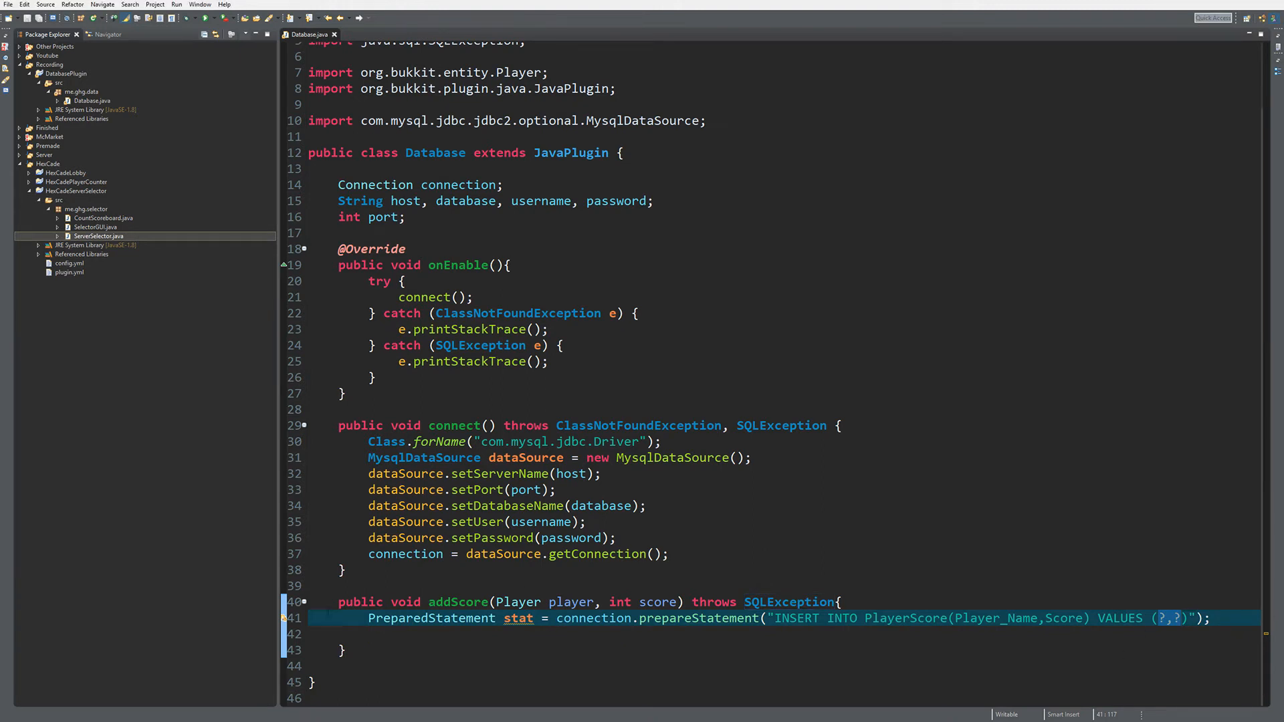
{"action": "left_click", "coordinate": [371, 635]}
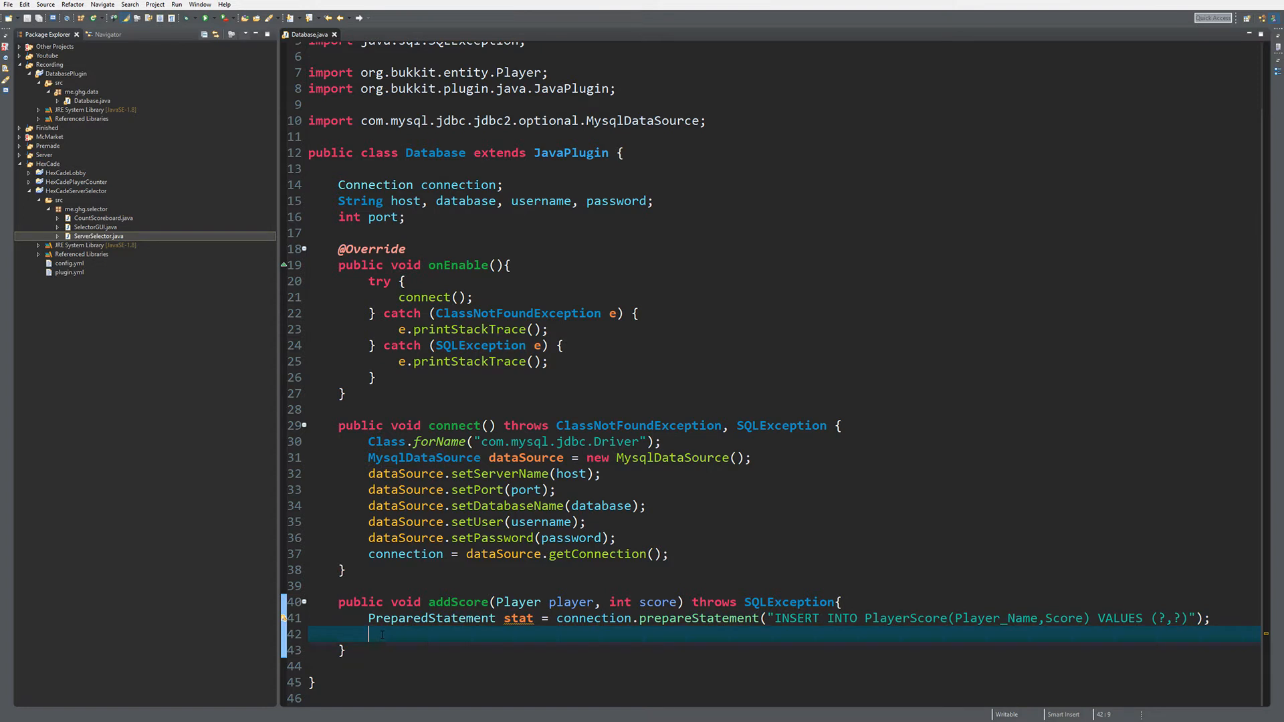
Review how the player and score parameters map to the Player_Name, Score columns and placeholders
{"action": "left_click_drag", "start_coordinate": [496, 601], "coordinate": [681, 602]}
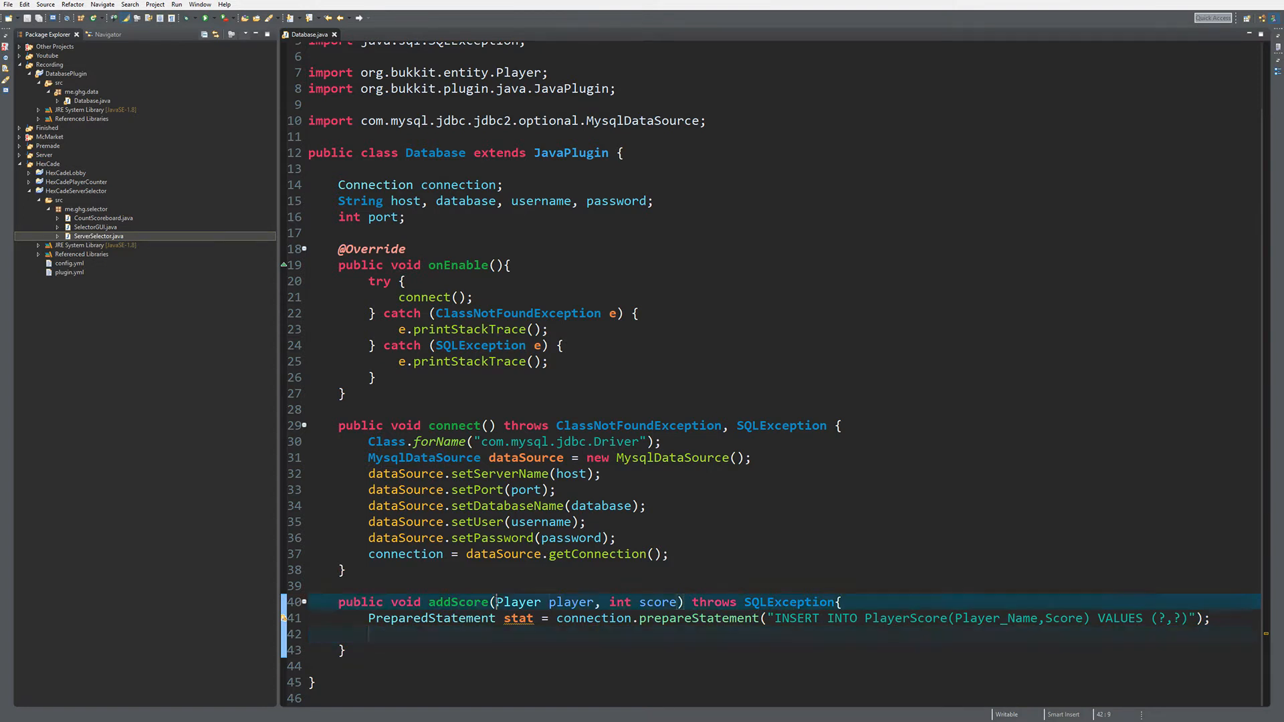
{"action": "left_click", "coordinate": [427, 636]}
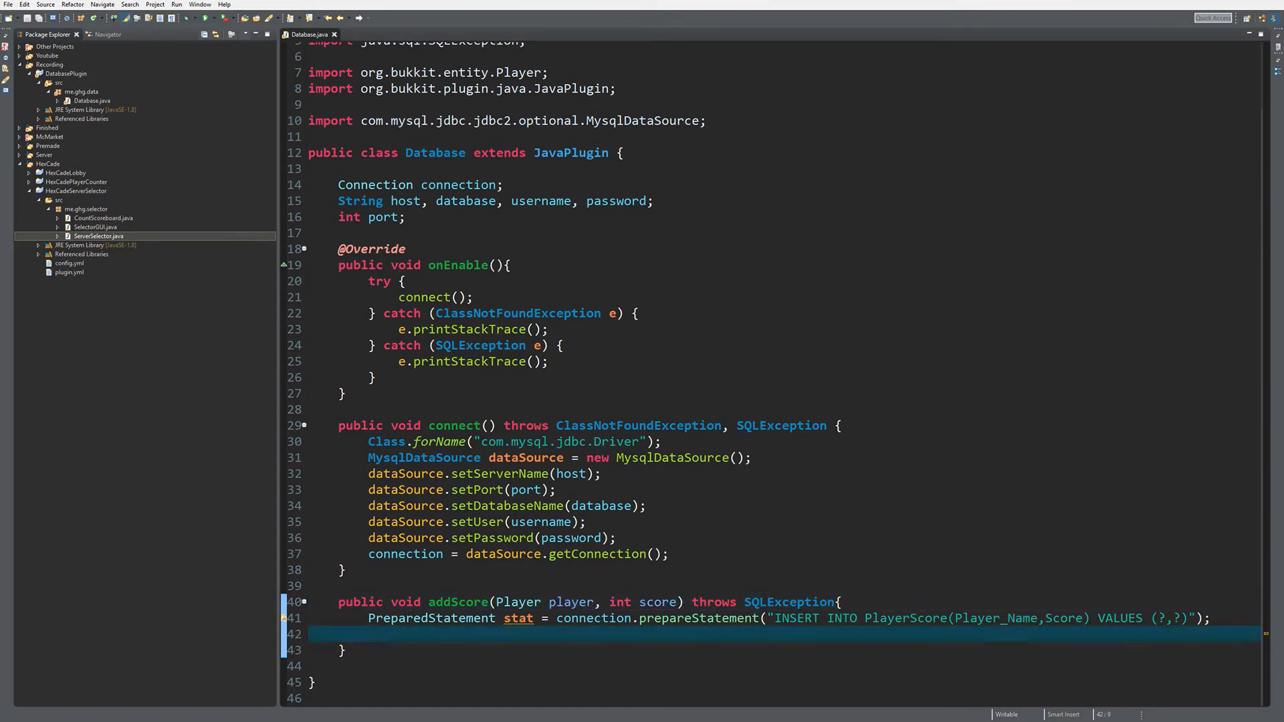
{"action": "left_click_drag", "start_coordinate": [955, 619], "coordinate": [1087, 618]}
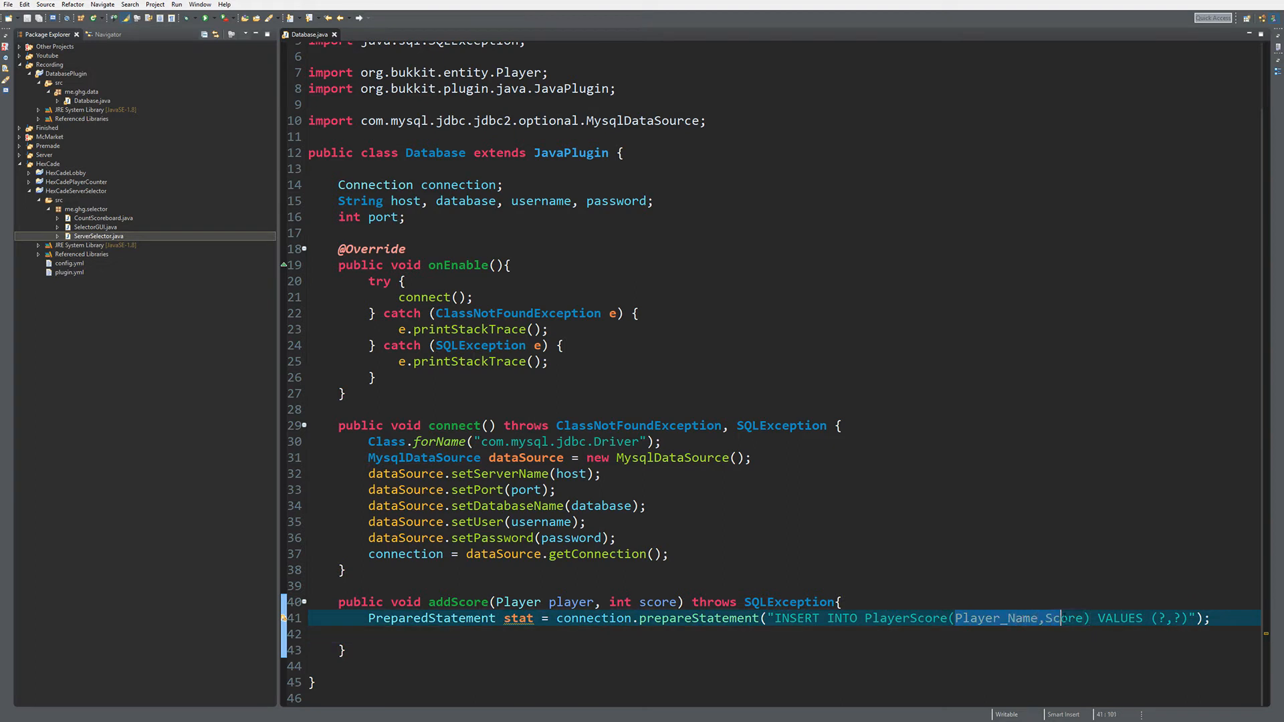
{"action": "left_click_drag", "start_coordinate": [1160, 618], "coordinate": [1184, 618]}
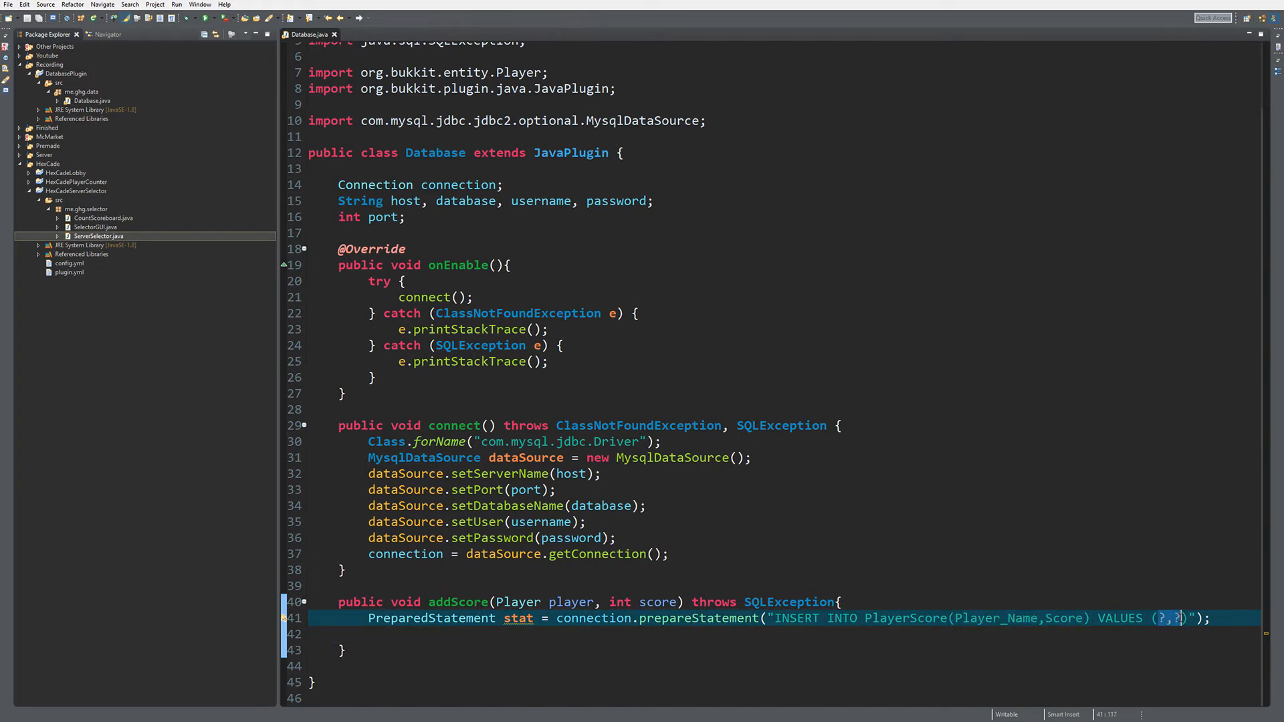
{"action": "left_click", "coordinate": [457, 638]}
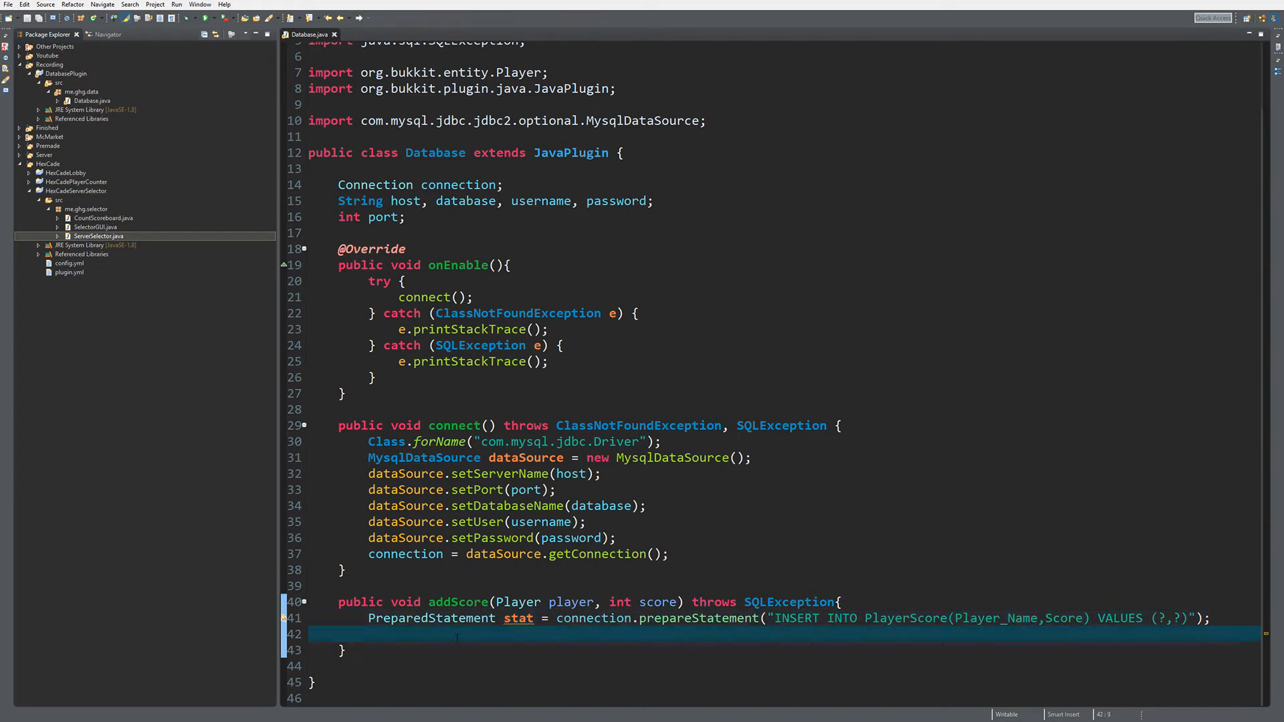
{"action": "type", "text": "stat"}
{"action": "type", "text": ".setSt"}
Bind player.getName() to placeholder 1 with stat.setString
{"action": "key", "text": "Return"}
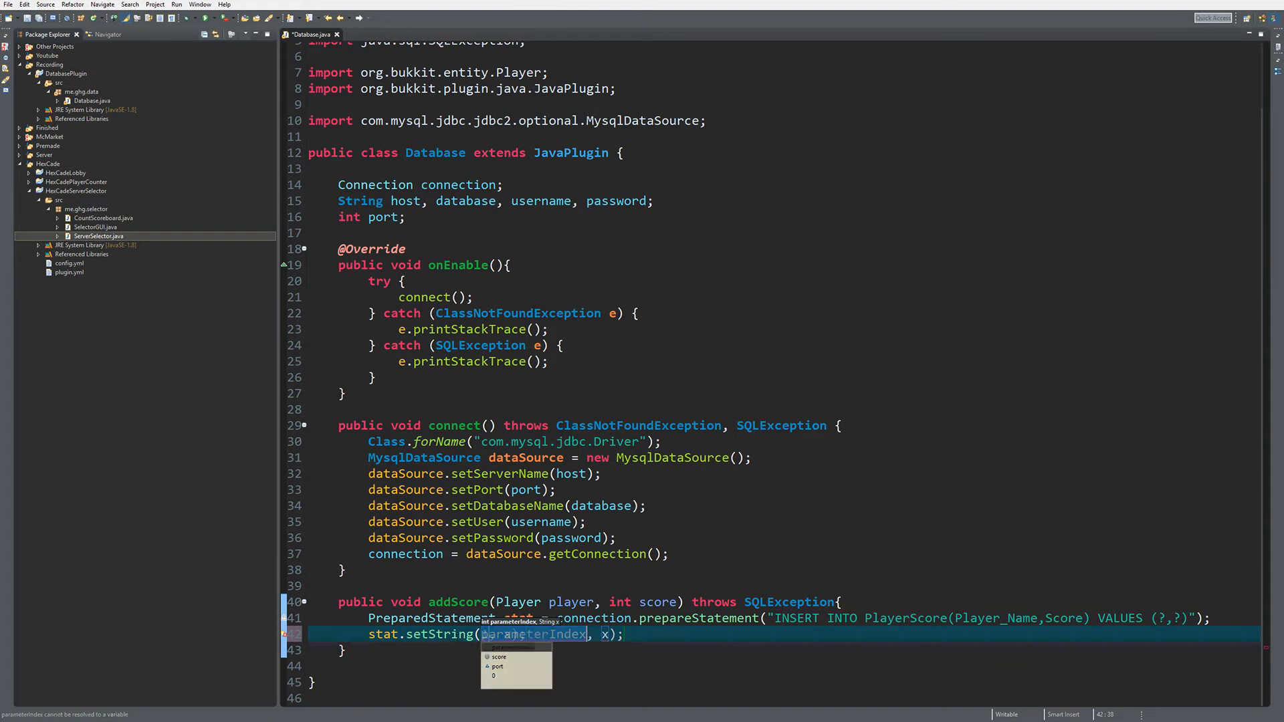
{"action": "type", "text": "1"}
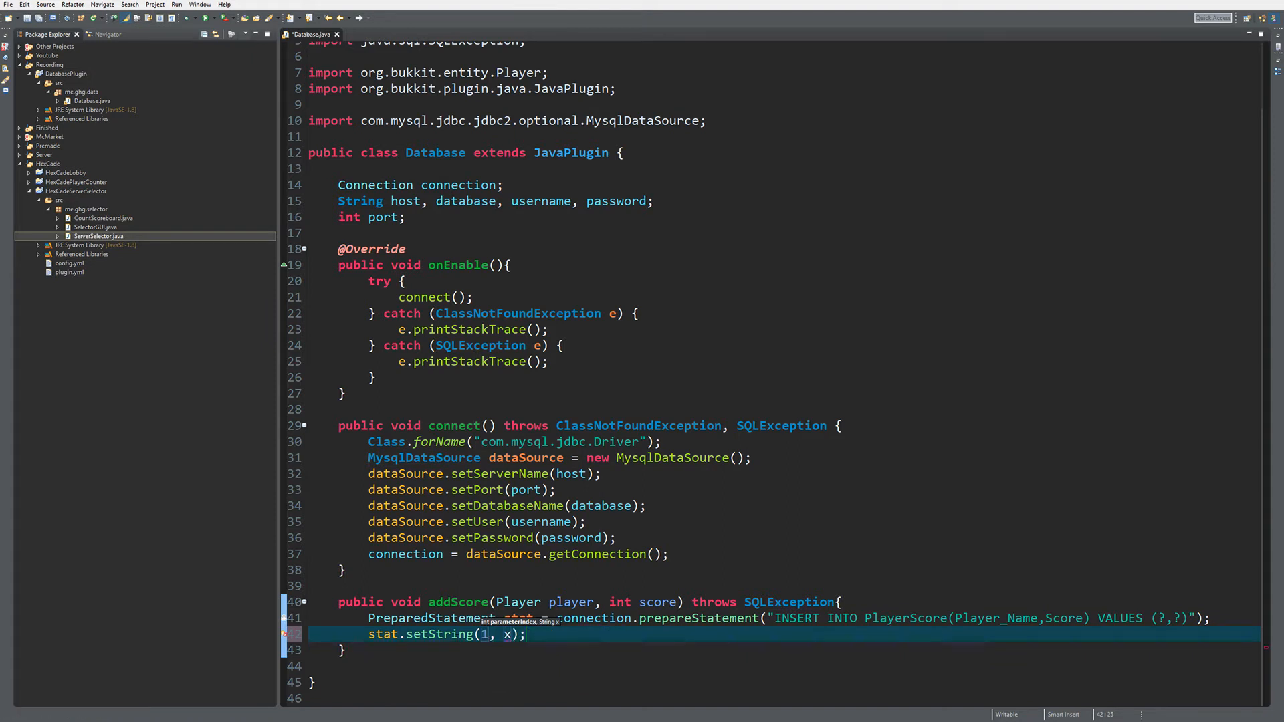
{"action": "key", "text": "Tab"}
{"action": "type", "text": "player"}
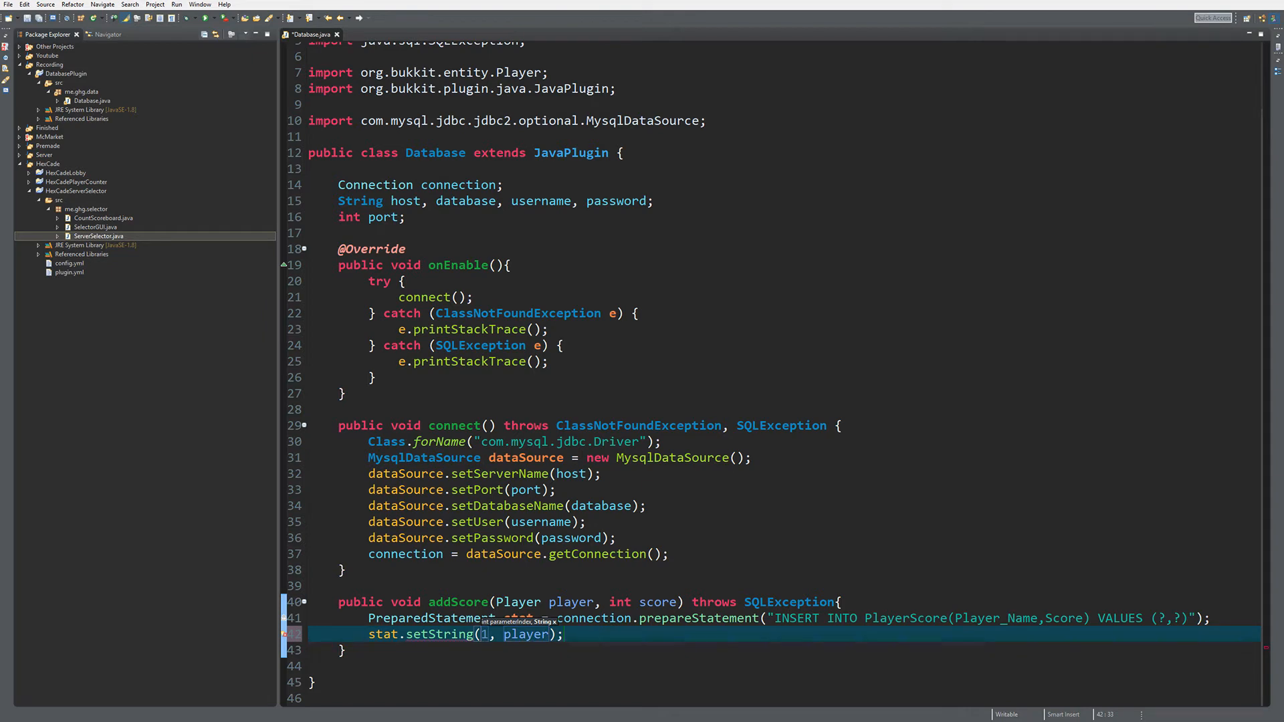
{"action": "type", "text": ".getName"}
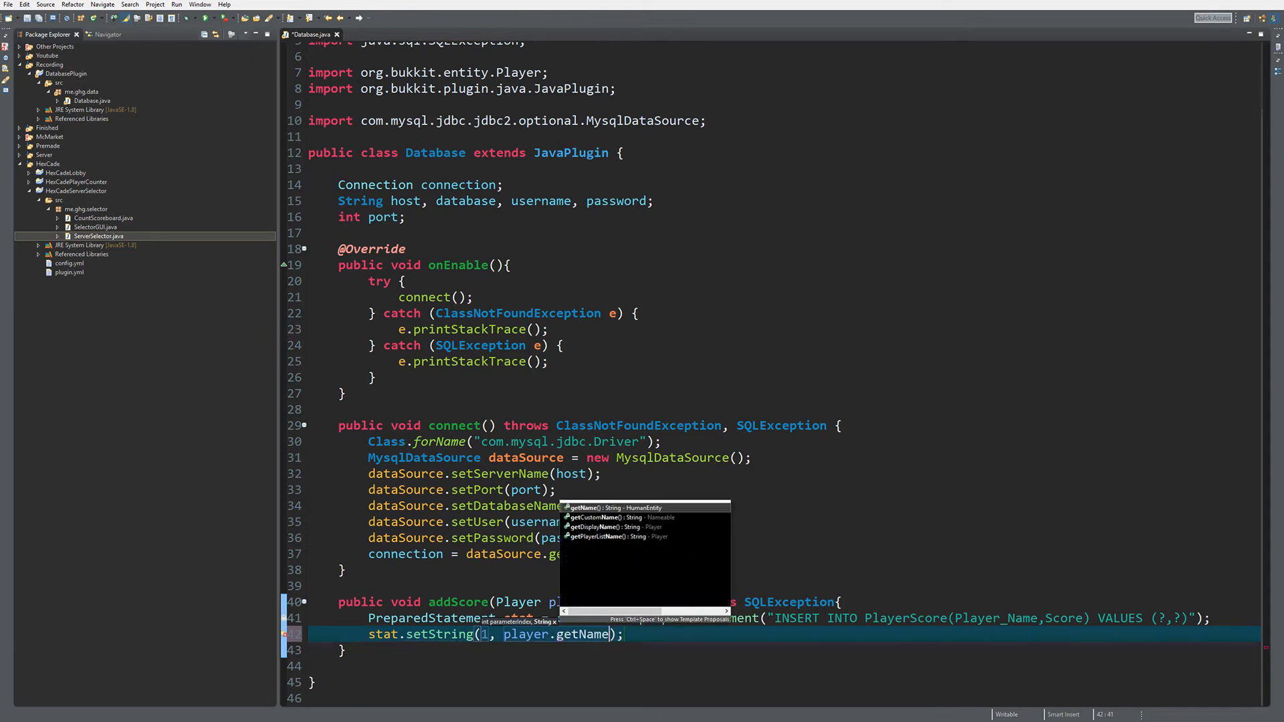
{"action": "key", "text": "Return"}
{"action": "key", "text": "End"}
{"action": "key", "text": "Return"}
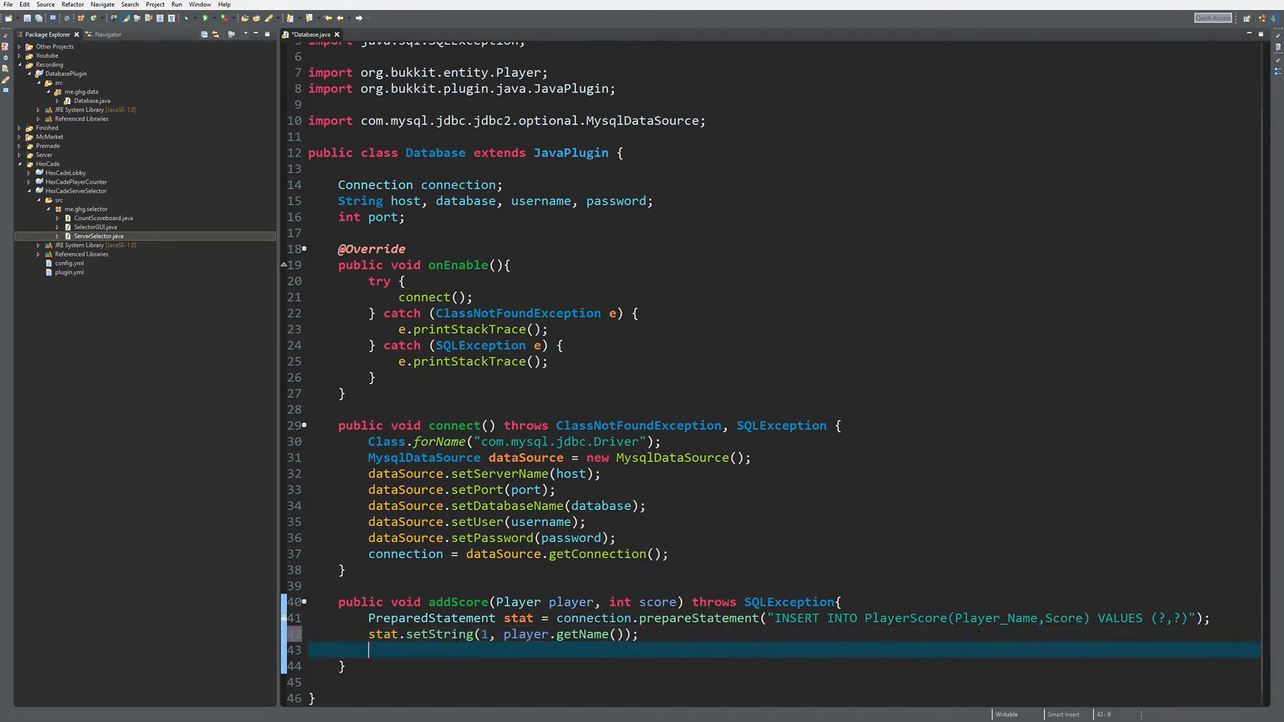
{"action": "type", "text": "stat.se"}
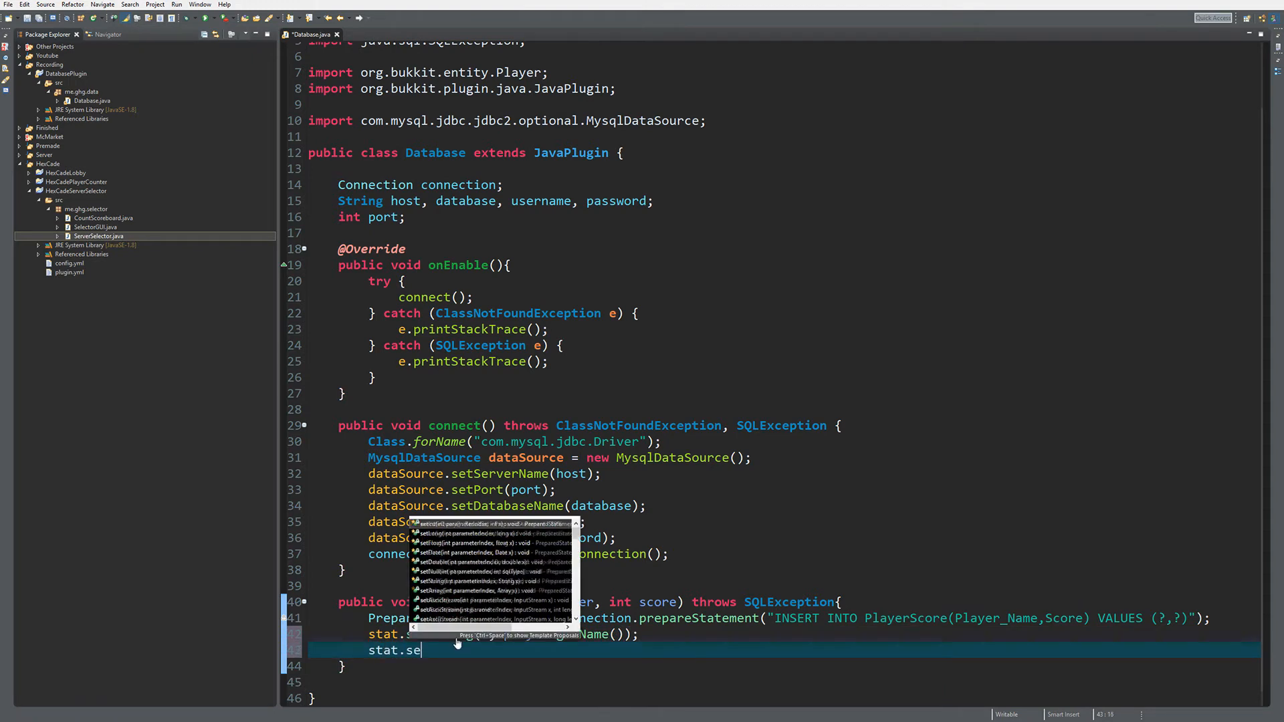
{"action": "type", "text": "tI"}
Bind score to placeholder 2 with stat.setInt, call stat.executeQuery(), and save
{"action": "key", "text": "Return"}
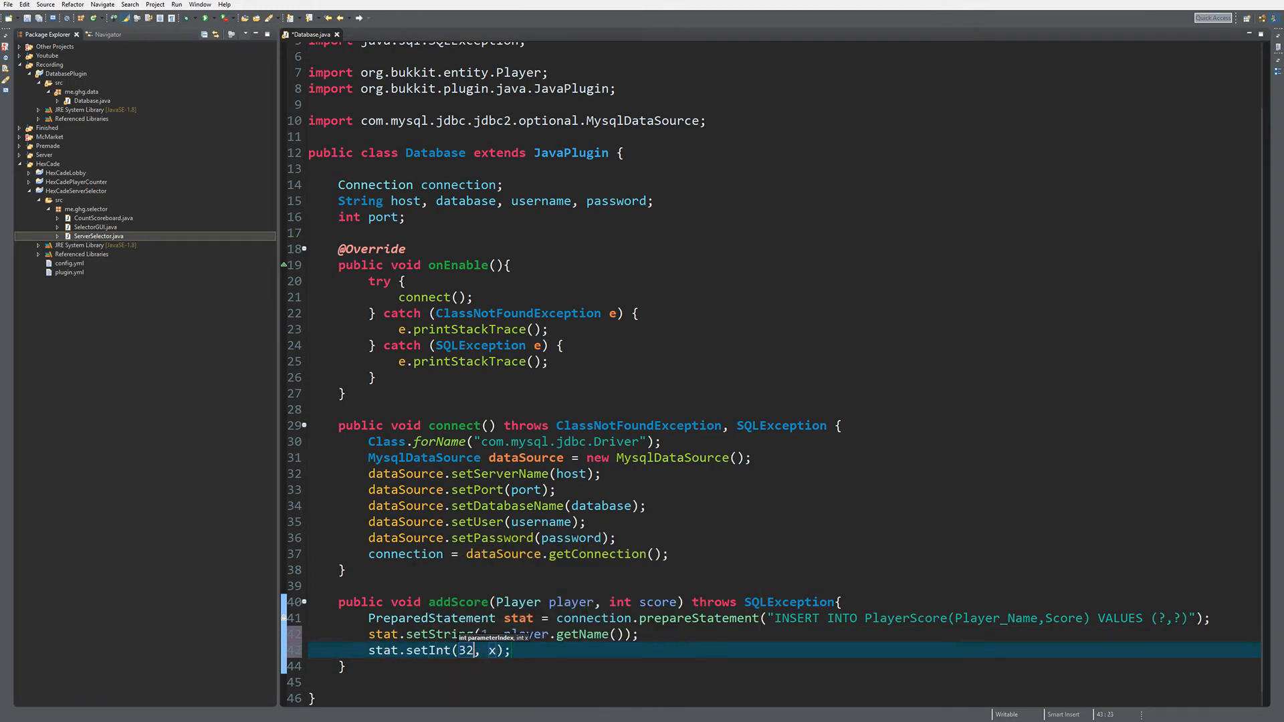
{"action": "type", "text": "2"}
{"action": "key", "text": "Tab"}
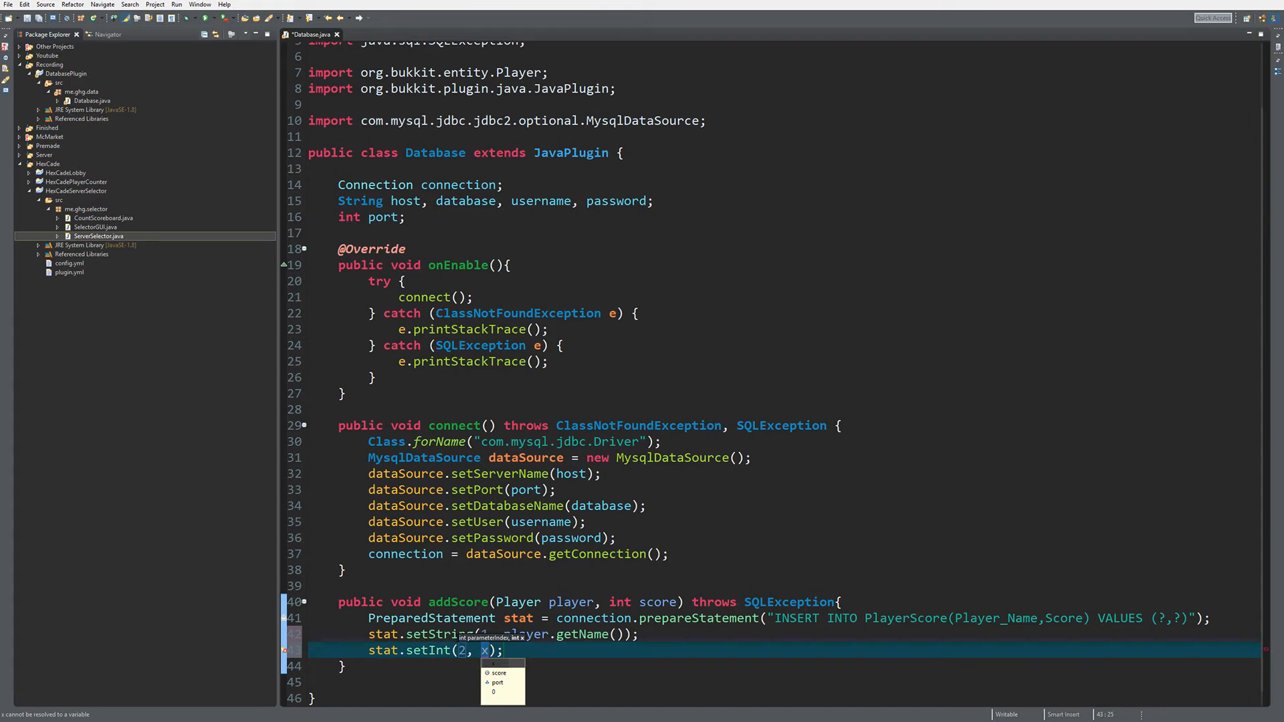
{"action": "type", "text": "score"}
{"action": "key", "text": "Return"}
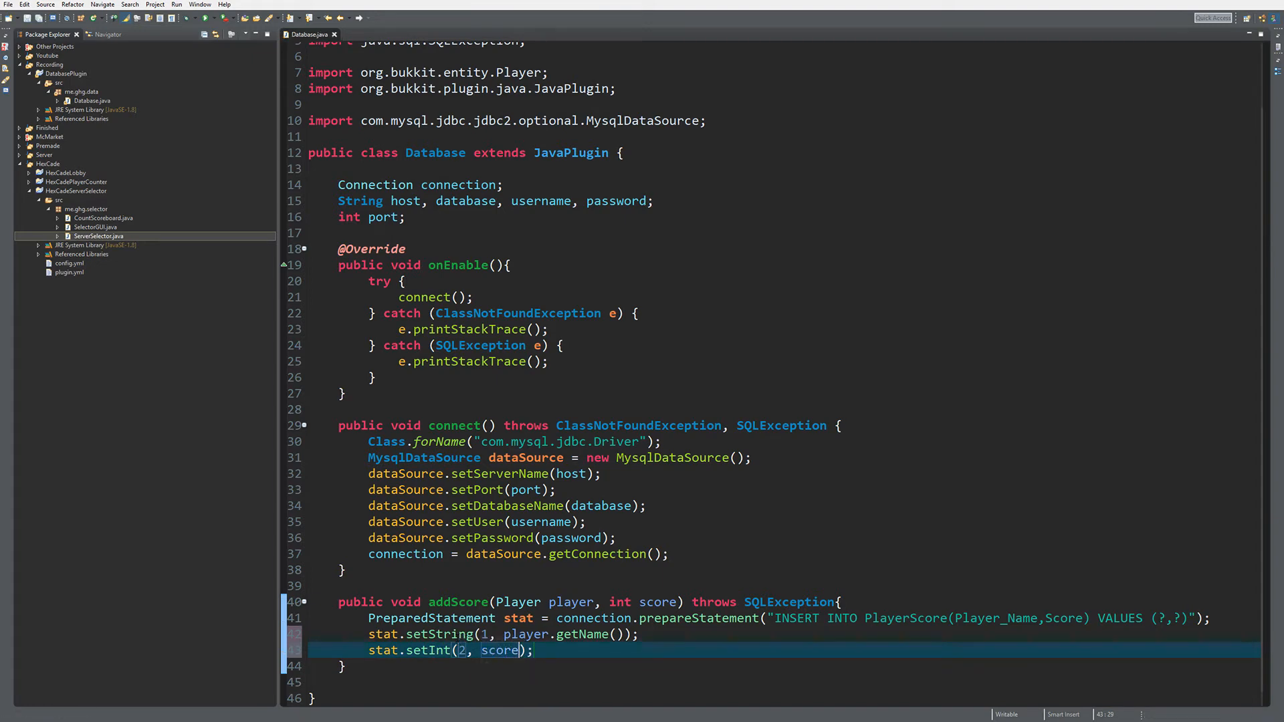
{"action": "key", "text": "End"}
{"action": "key", "text": "Return"}
{"action": "type", "text": "s"}
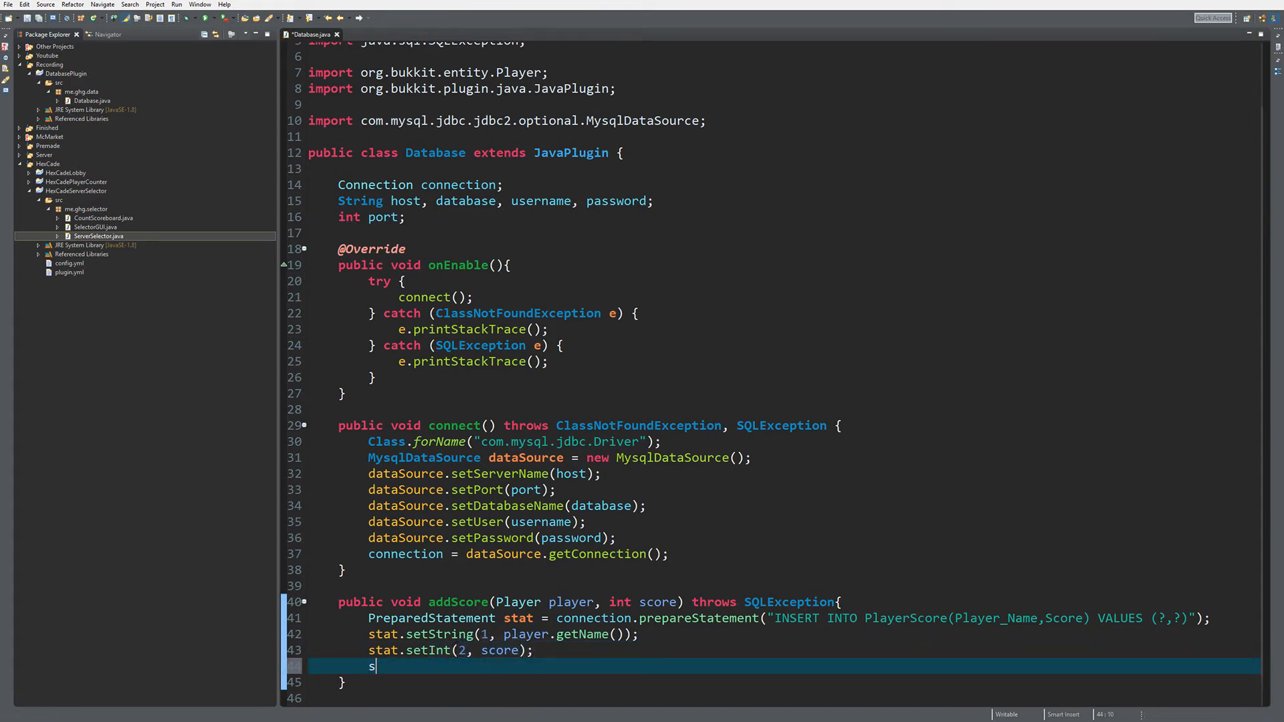
{"action": "type", "text": "tat.ex"}
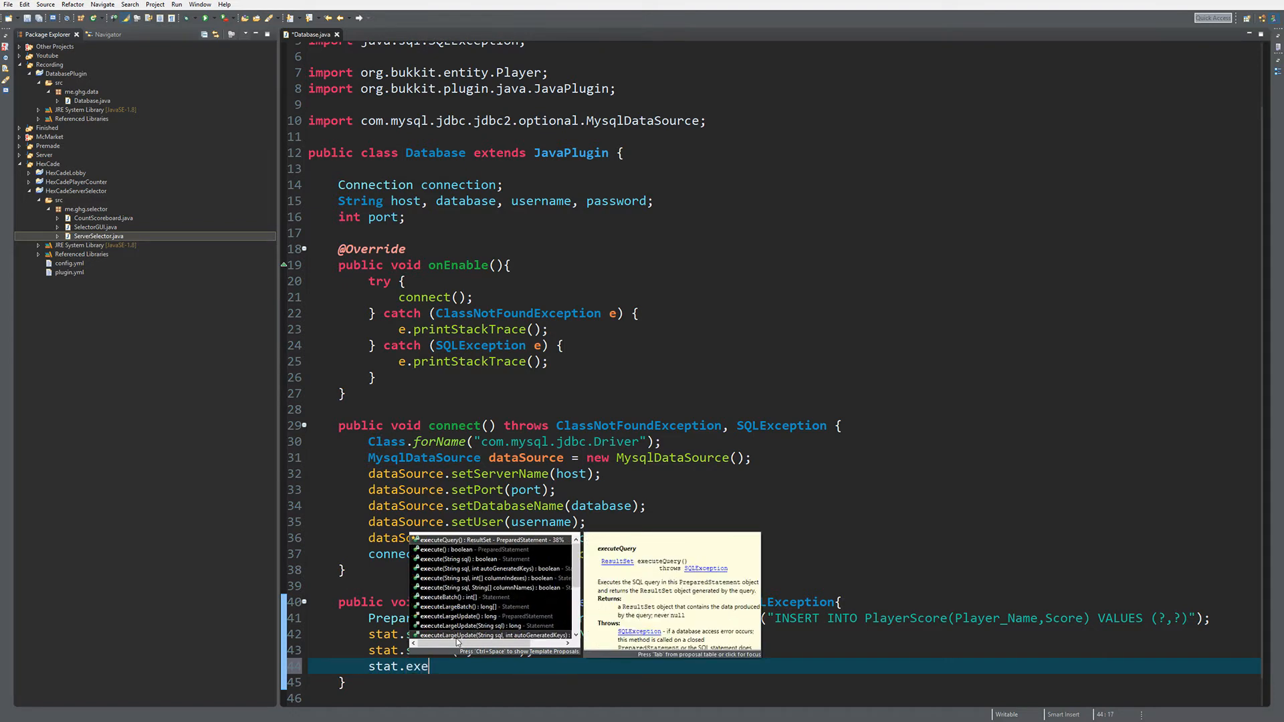
{"action": "type", "text": "e"}
{"action": "key", "text": "Return"}
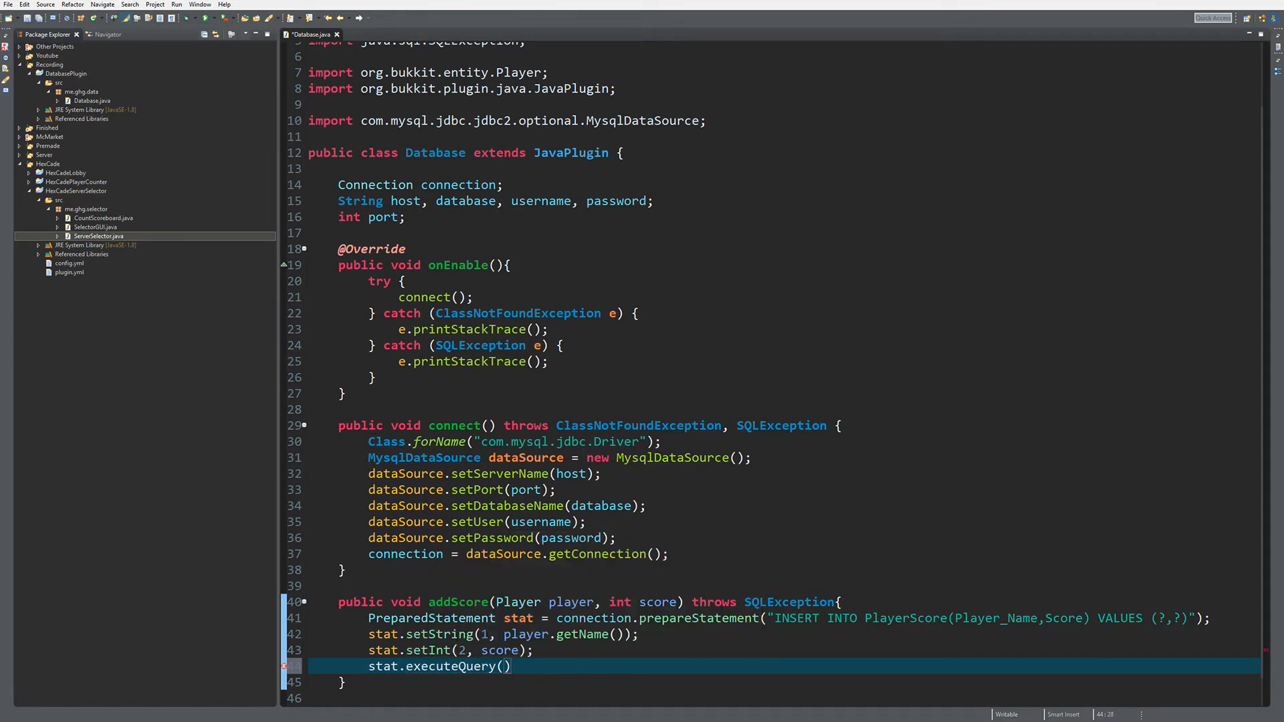
{"action": "type", "text": ";"}
{"action": "key", "text": "ctrl+s"}
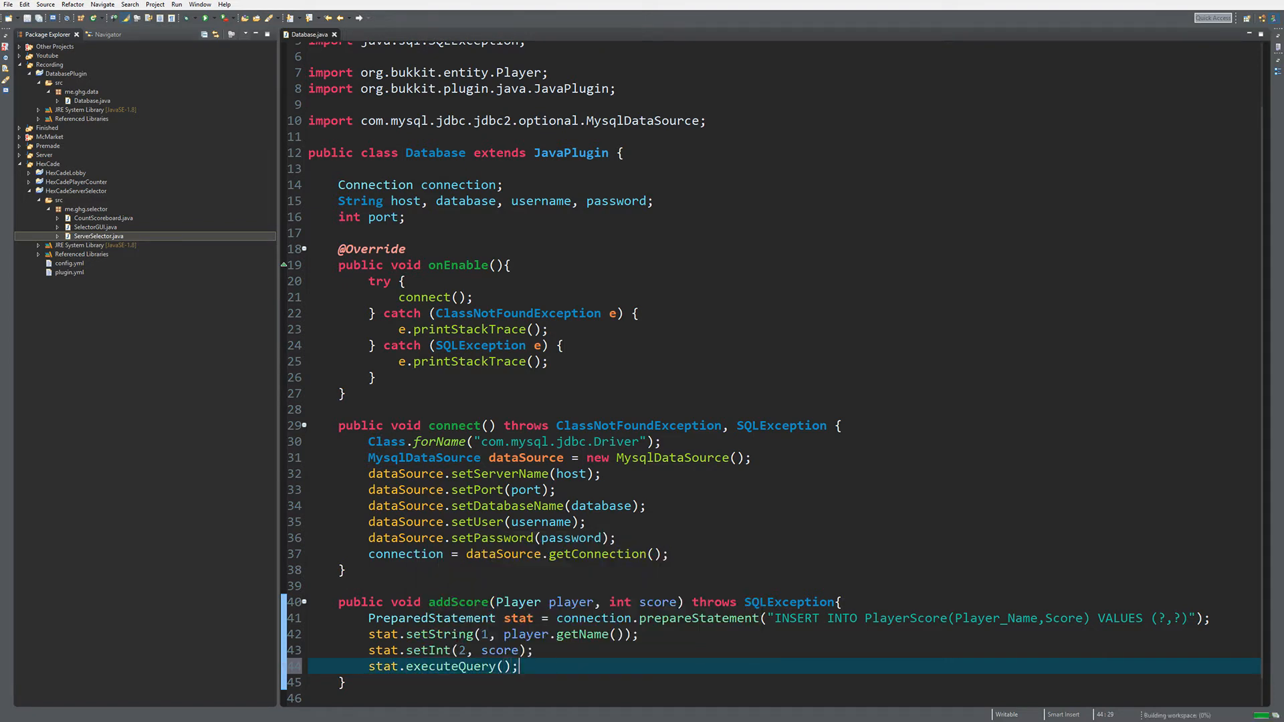
{"action": "scroll", "coordinate": [773, 401], "scroll_direction": "down", "scroll_amount": 1}
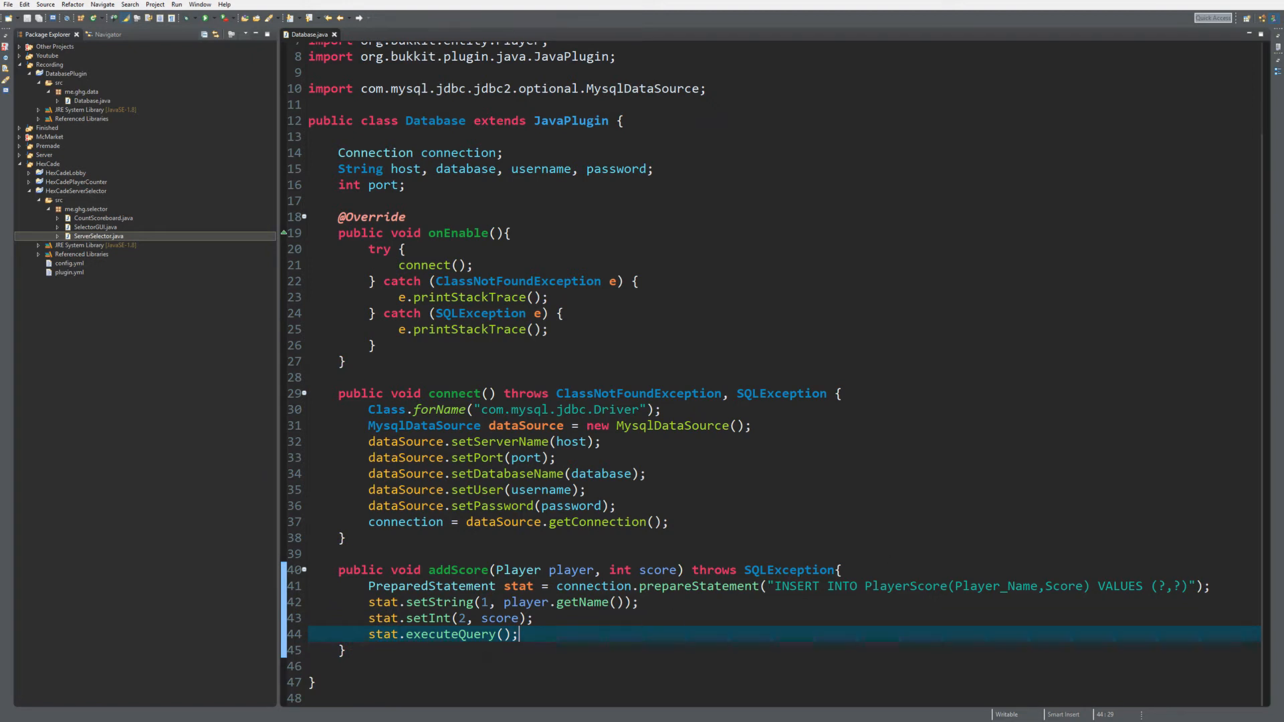
Duplicate the whole addScore method below the original and select the copy's name for renaming
{"action": "left_click_drag", "start_coordinate": [346, 650], "coordinate": [338, 570]}
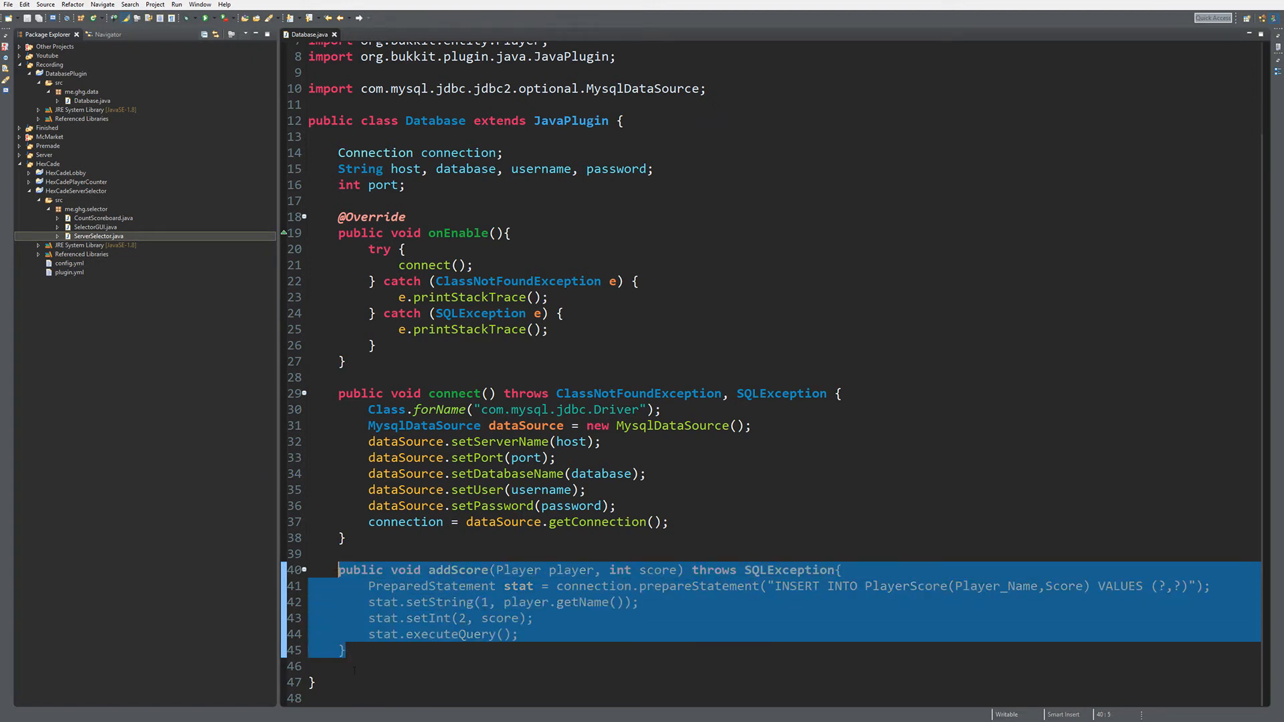
{"action": "key", "text": "ctrl+c"}
{"action": "left_click", "coordinate": [351, 650]}
{"action": "key", "text": "Return"}
{"action": "key", "text": "Return"}
{"action": "key", "text": "ctrl+v"}
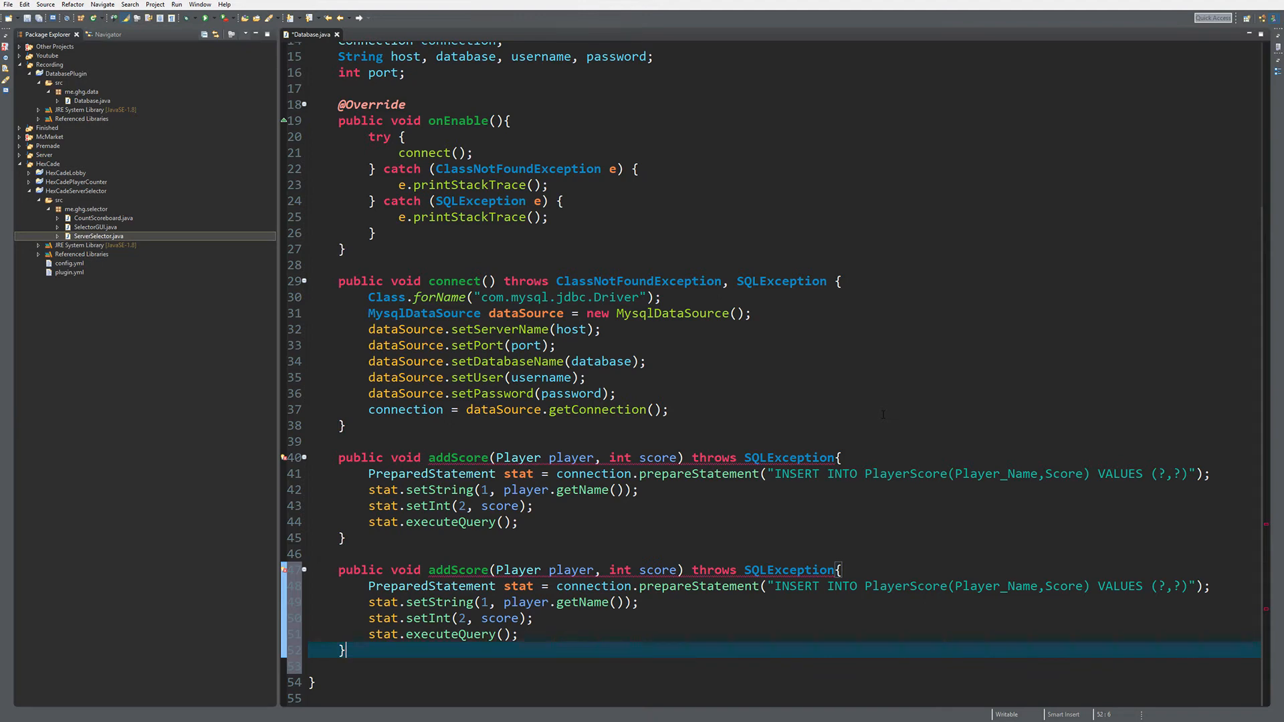
{"action": "double_click", "coordinate": [457, 570]}
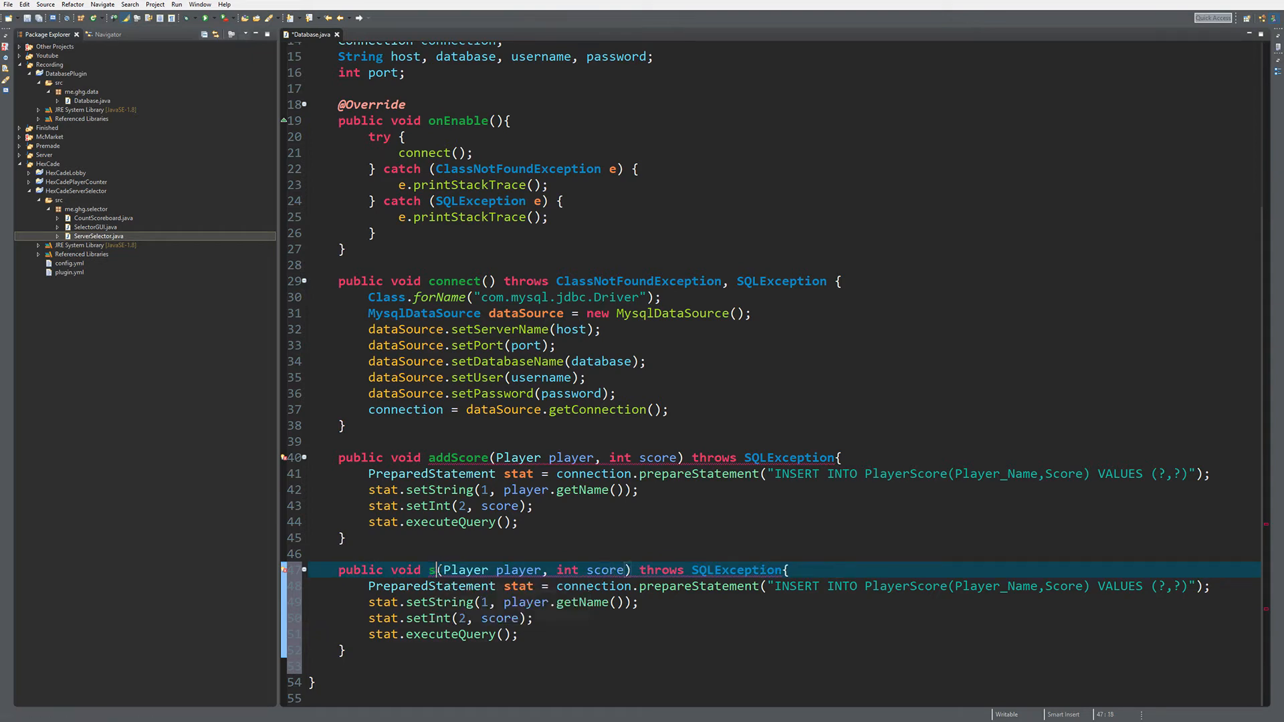
{"action": "type", "text": "setScore"}
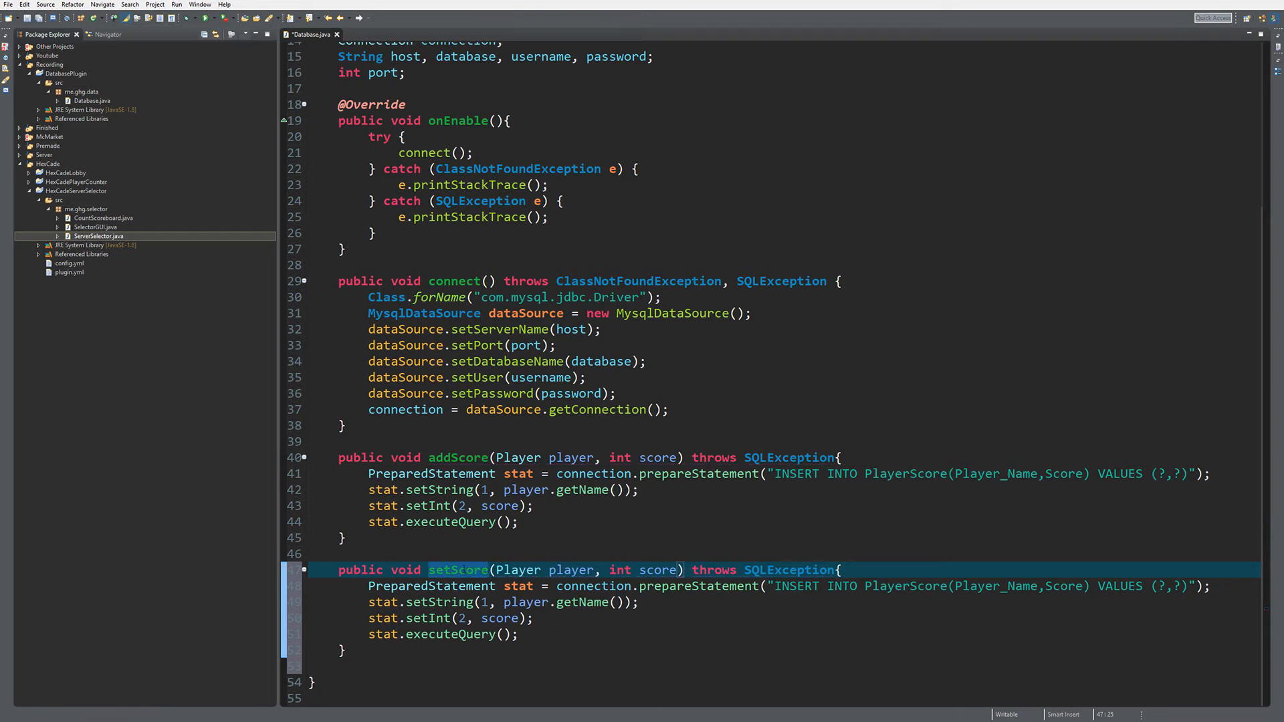
Save the renamed setScore and rewrite its query as "UPDATE PlayerScores SET Score = ? WHERE Player_Name = ?"
{"action": "key", "text": "ctrl+s"}
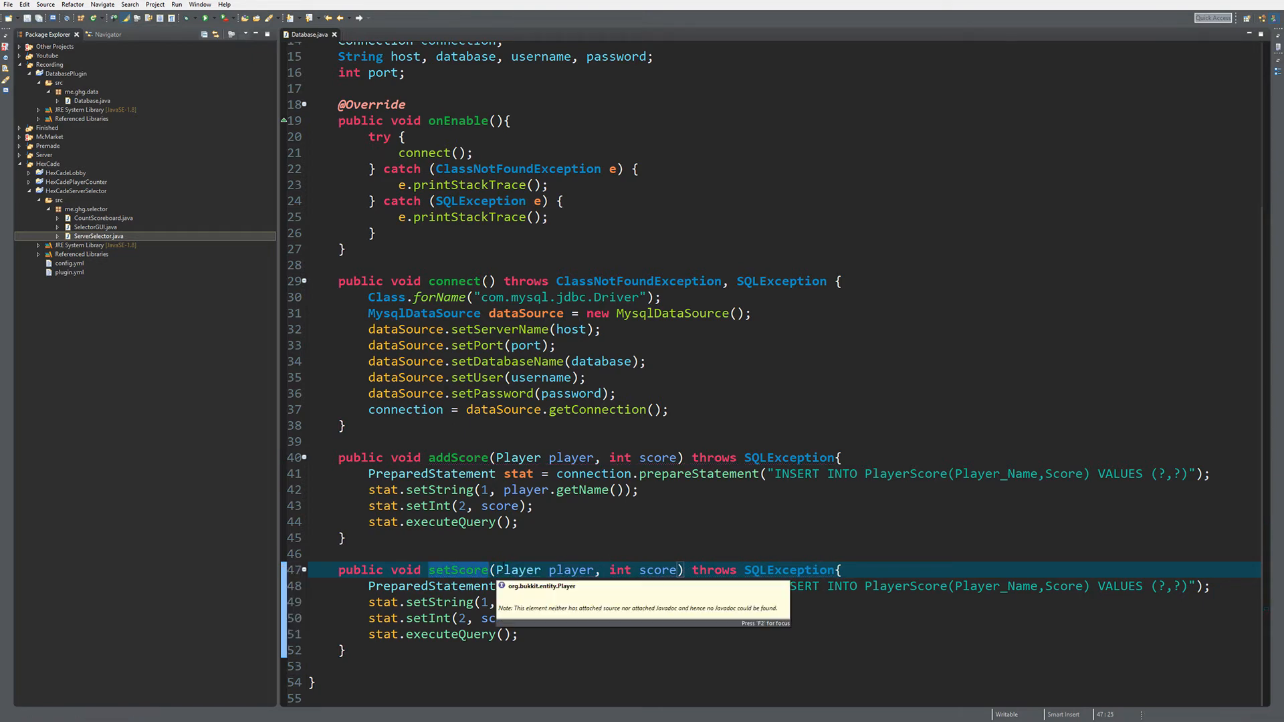
{"action": "left_click", "coordinate": [518, 569]}
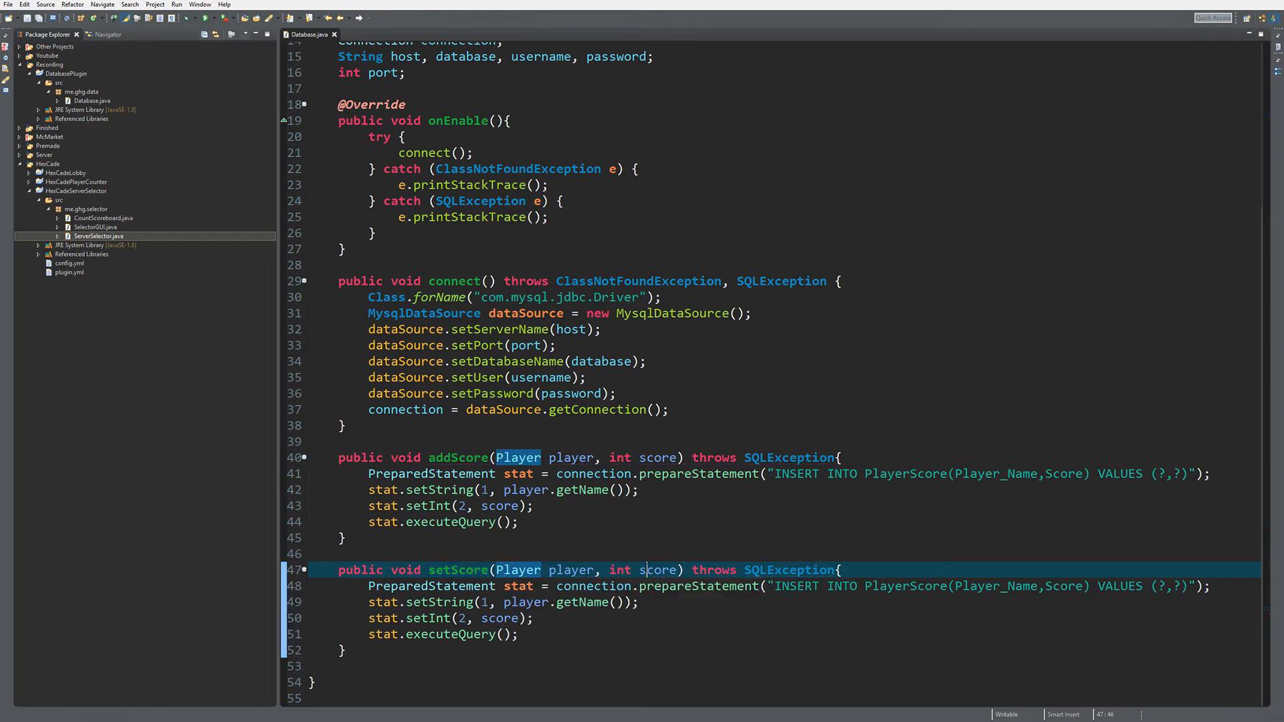
{"action": "double_click", "coordinate": [645, 571]}
{"action": "mouse_move", "coordinate": [659, 570]}
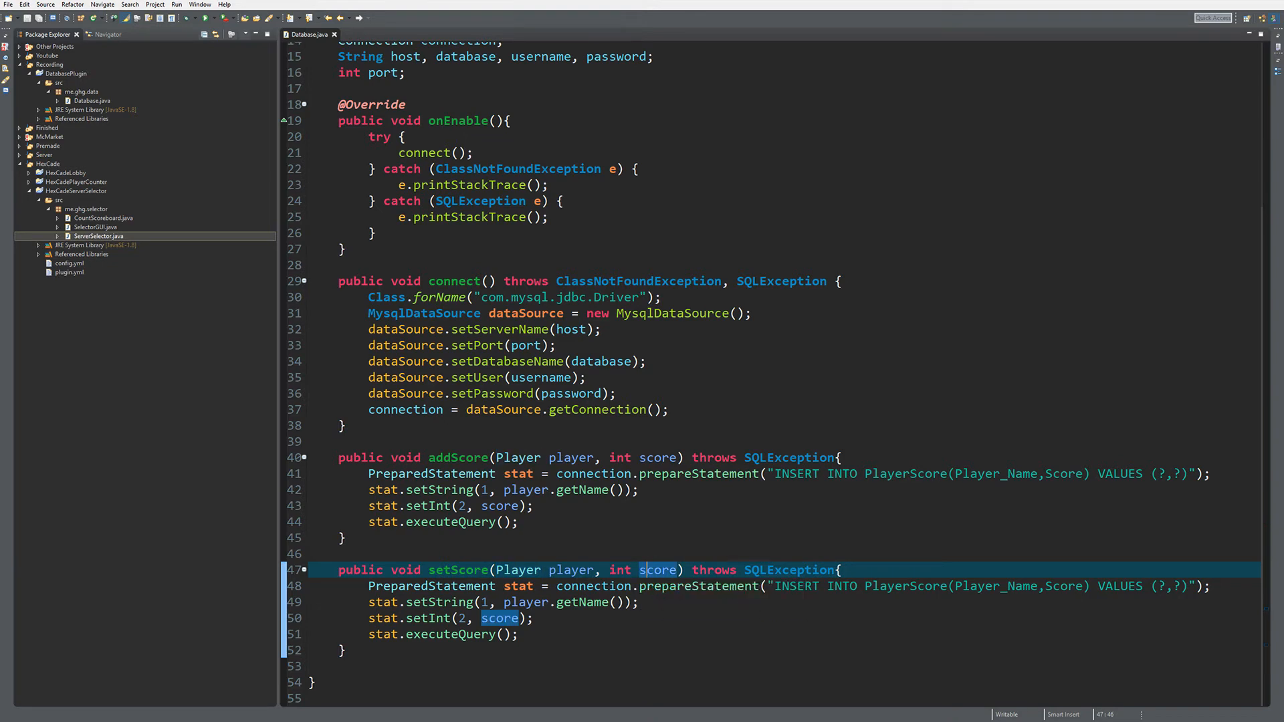
{"action": "left_click_drag", "start_coordinate": [775, 586], "coordinate": [1190, 586]}
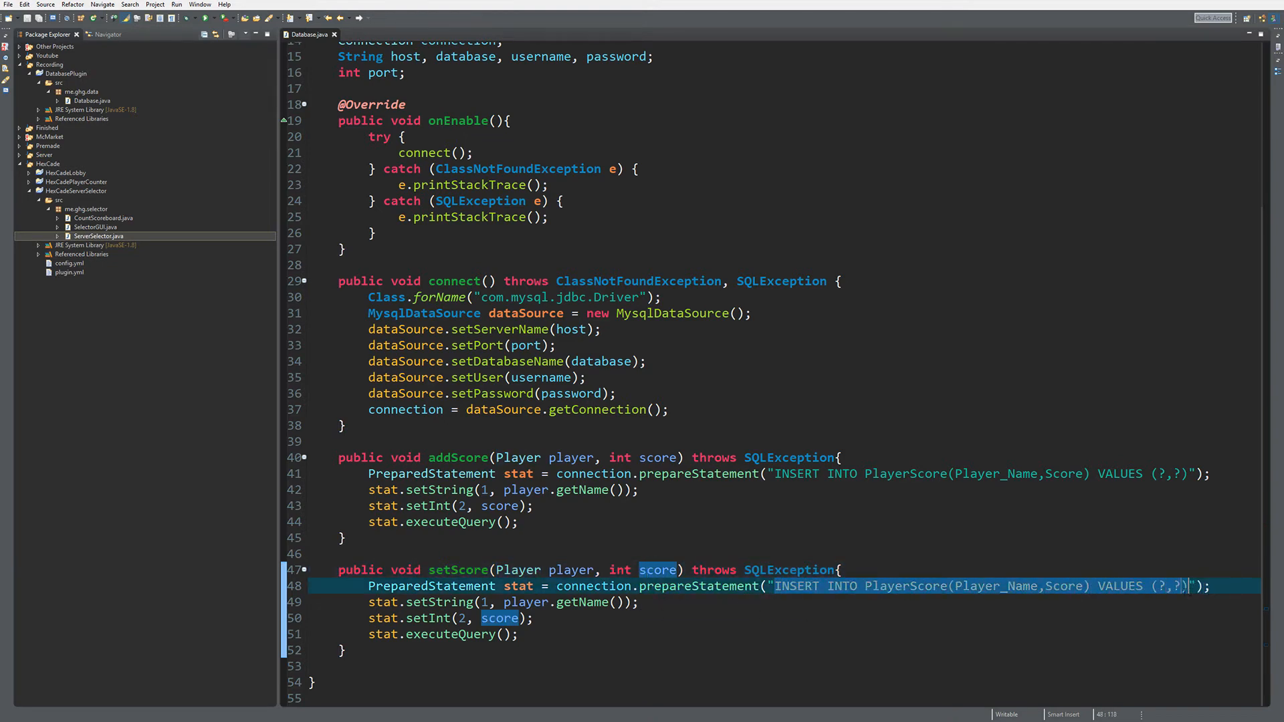
{"action": "type", "text": "U"}
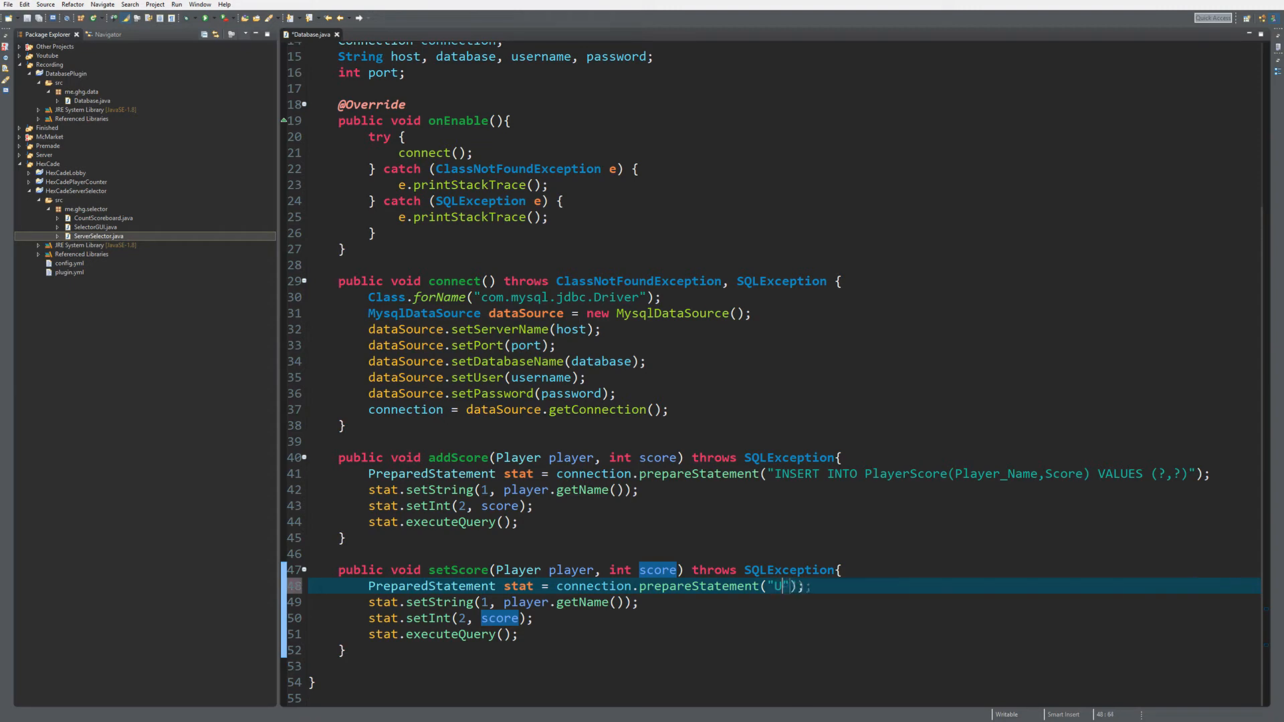
{"action": "type", "text": "PDTE"}
{"action": "key", "text": "BackSpace"}
{"action": "key", "text": "BackSpace"}
{"action": "key", "text": "BackSpace"}
{"action": "type", "text": "DATE Player"}
{"action": "type", "text": "Scores"}
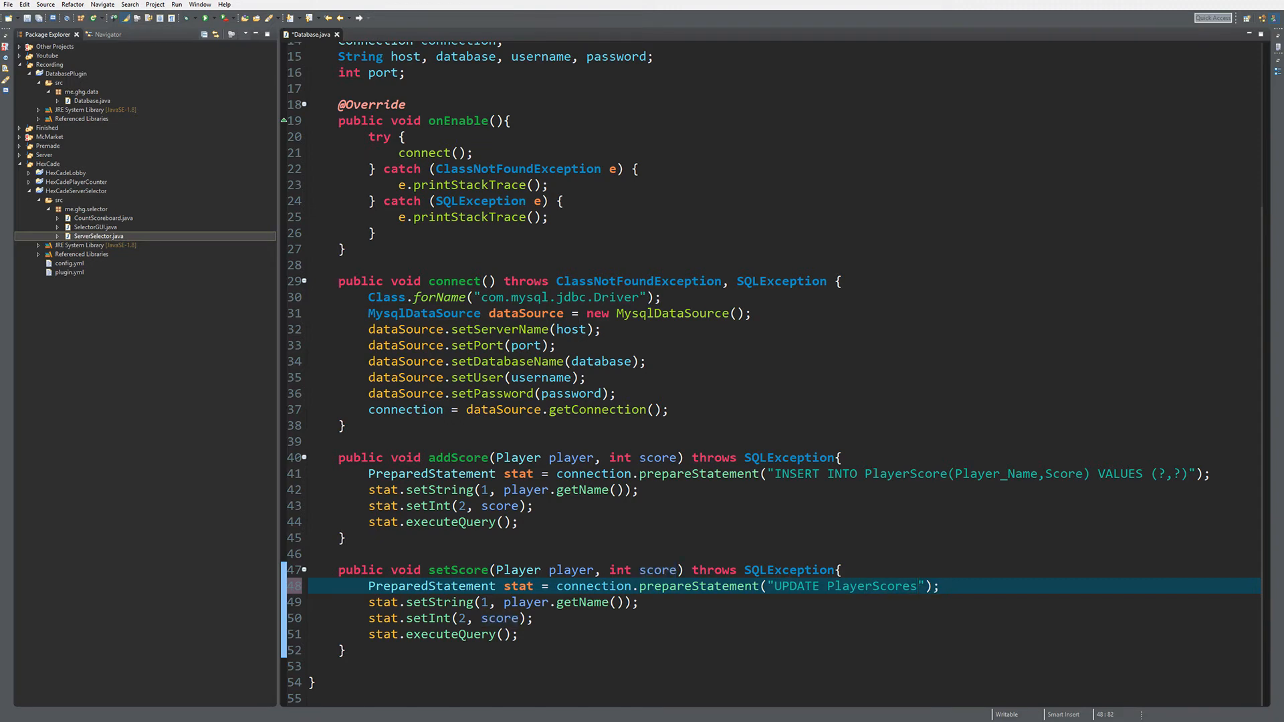
{"action": "type", "text": " SET "}
{"action": "type", "text": "Score = ?"}
{"action": "type", "text": " WEHRE"}
{"action": "key", "text": "BackSpace"}
{"action": "key", "text": "BackSpace"}
{"action": "key", "text": "BackSpace"}
{"action": "type", "text": "HERE"}
{"action": "type", "text": " Player"}
{"action": "type", "text": "_Nam"}
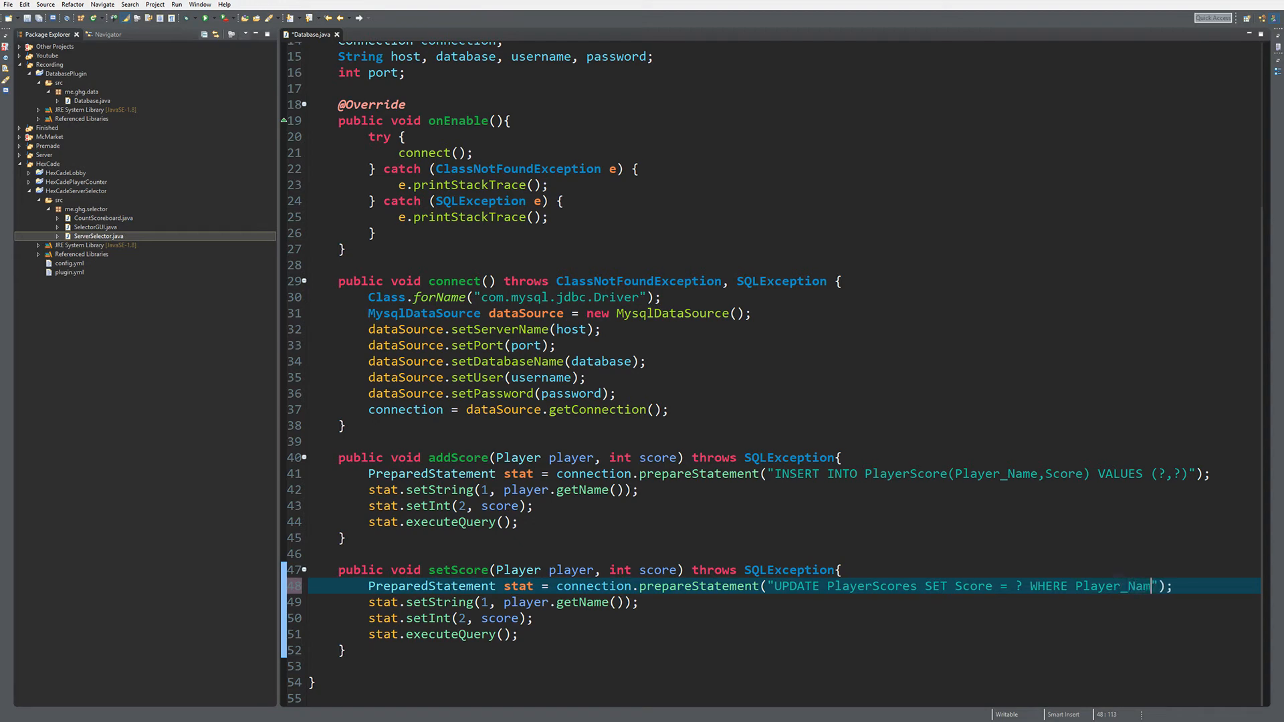
{"action": "type", "text": "e = ?"}
{"action": "key", "text": "Up"}
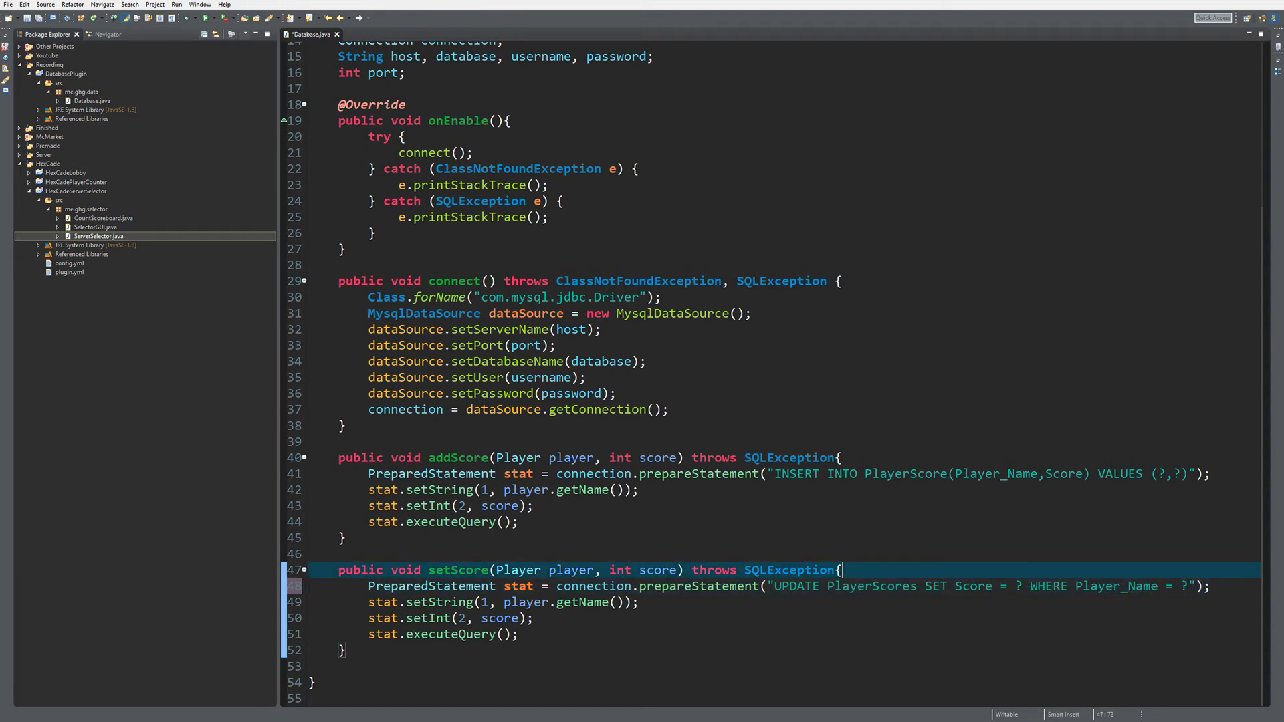
Bind the player name to index 2 and the score to index 1 in setScore, saving after each
{"action": "double_click", "coordinate": [482, 602]}
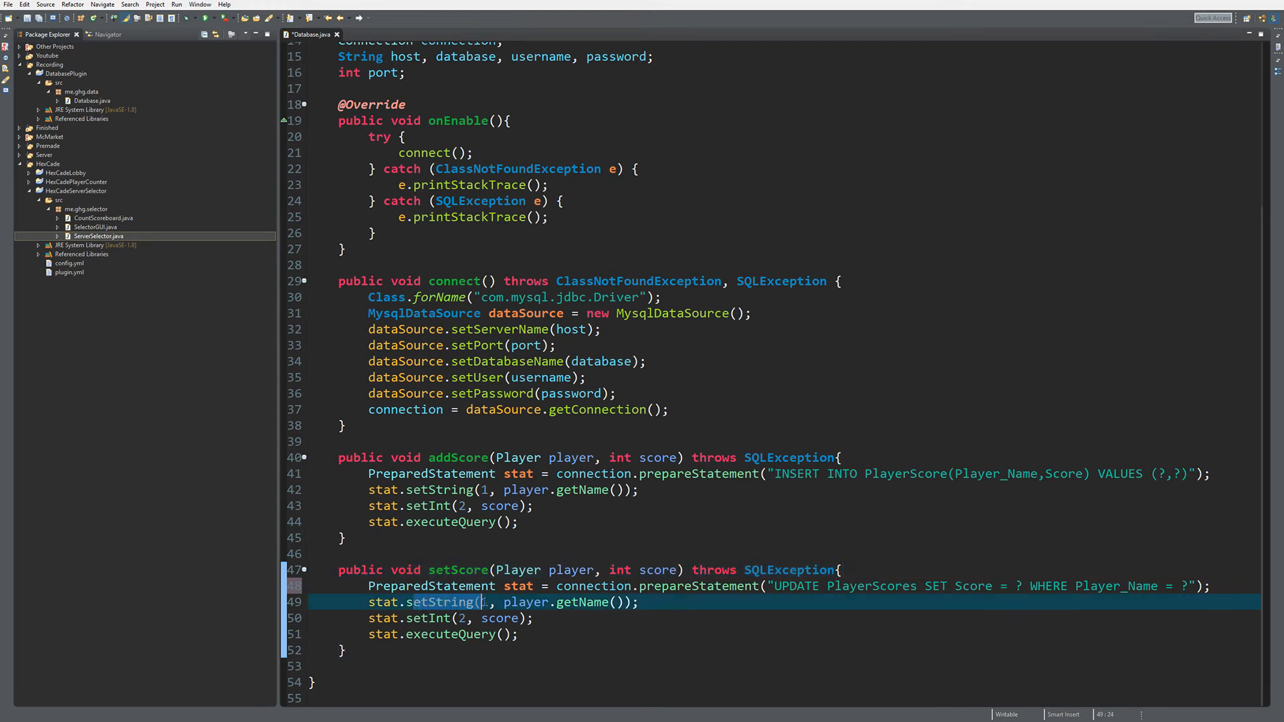
{"action": "double_click", "coordinate": [1184, 586]}
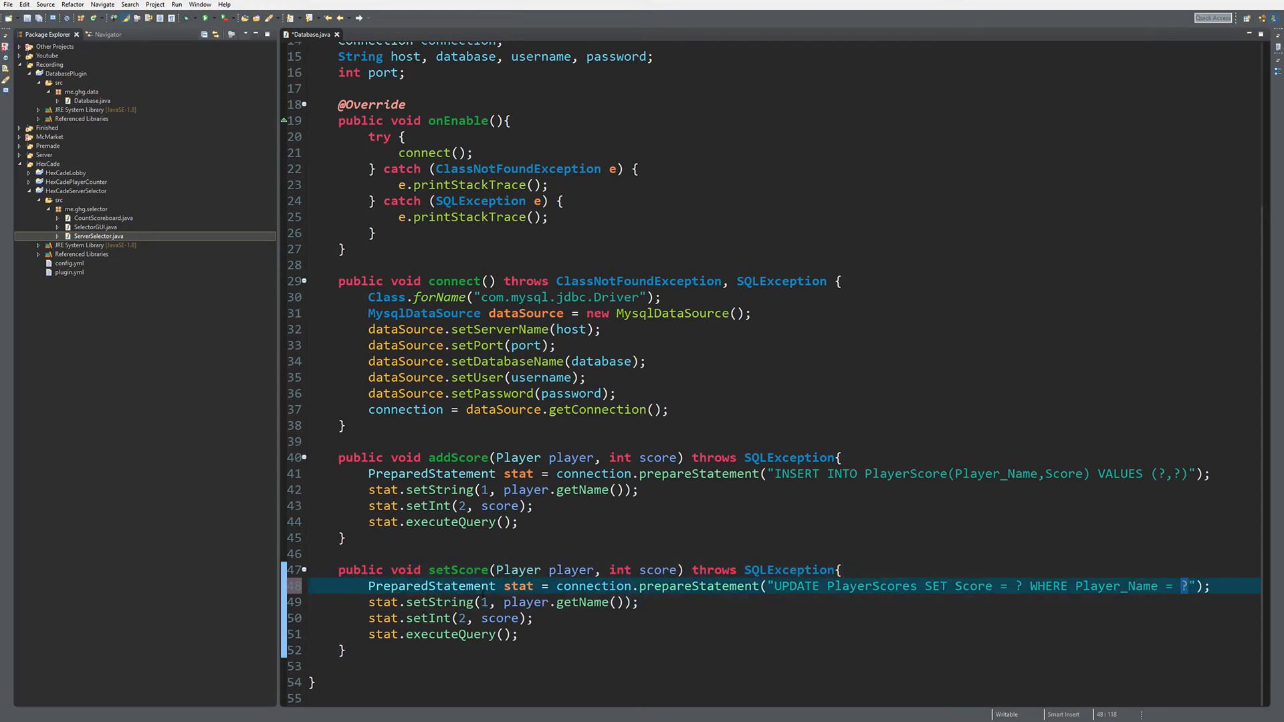
{"action": "double_click", "coordinate": [482, 603]}
{"action": "type", "text": "2"}
{"action": "key", "text": "ctrl+s"}
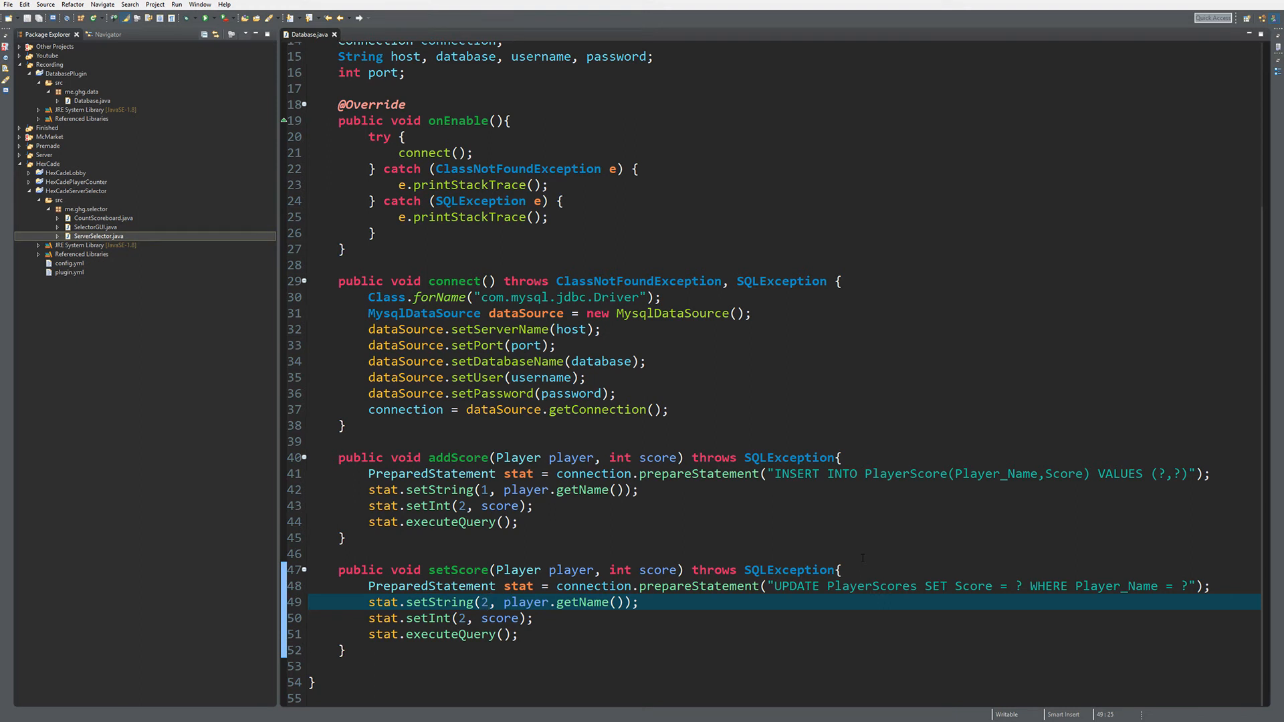
{"action": "double_click", "coordinate": [462, 619]}
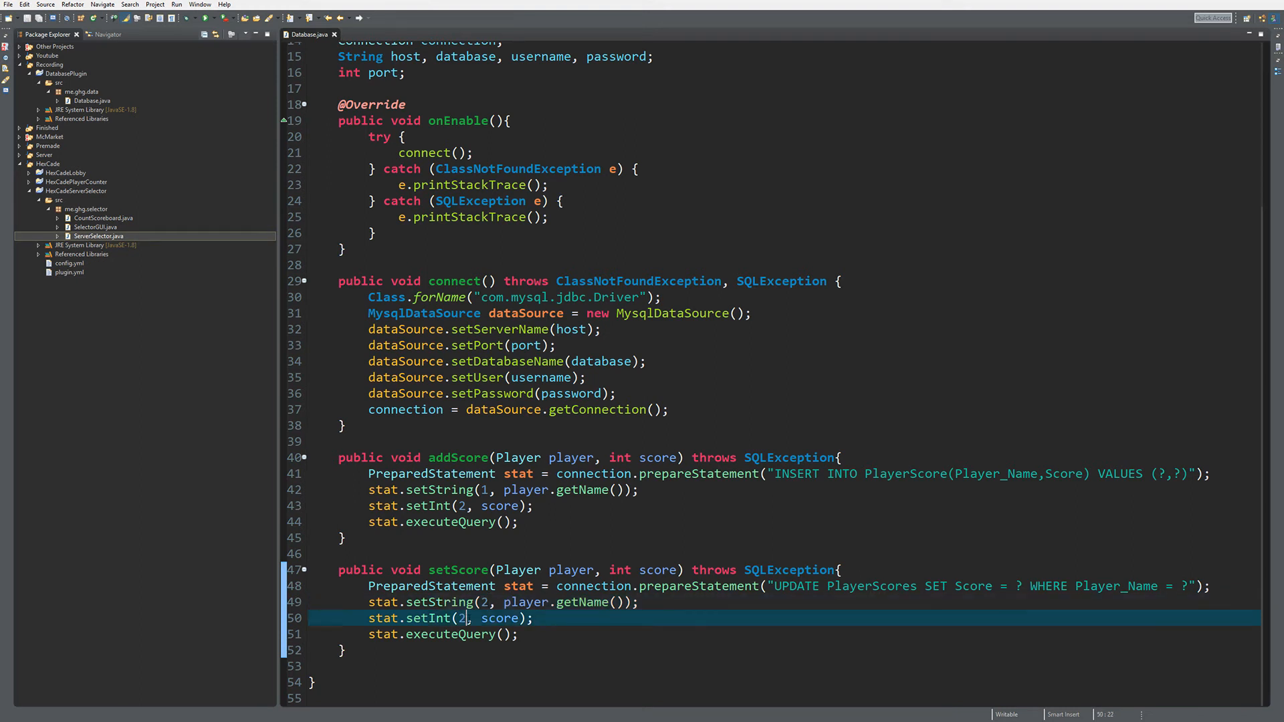
{"action": "type", "text": "1"}
{"action": "key", "text": "ctrl+s"}
Paste a duplicate of setScore directly below it
{"action": "left_click_drag", "start_coordinate": [346, 650], "coordinate": [338, 570]}
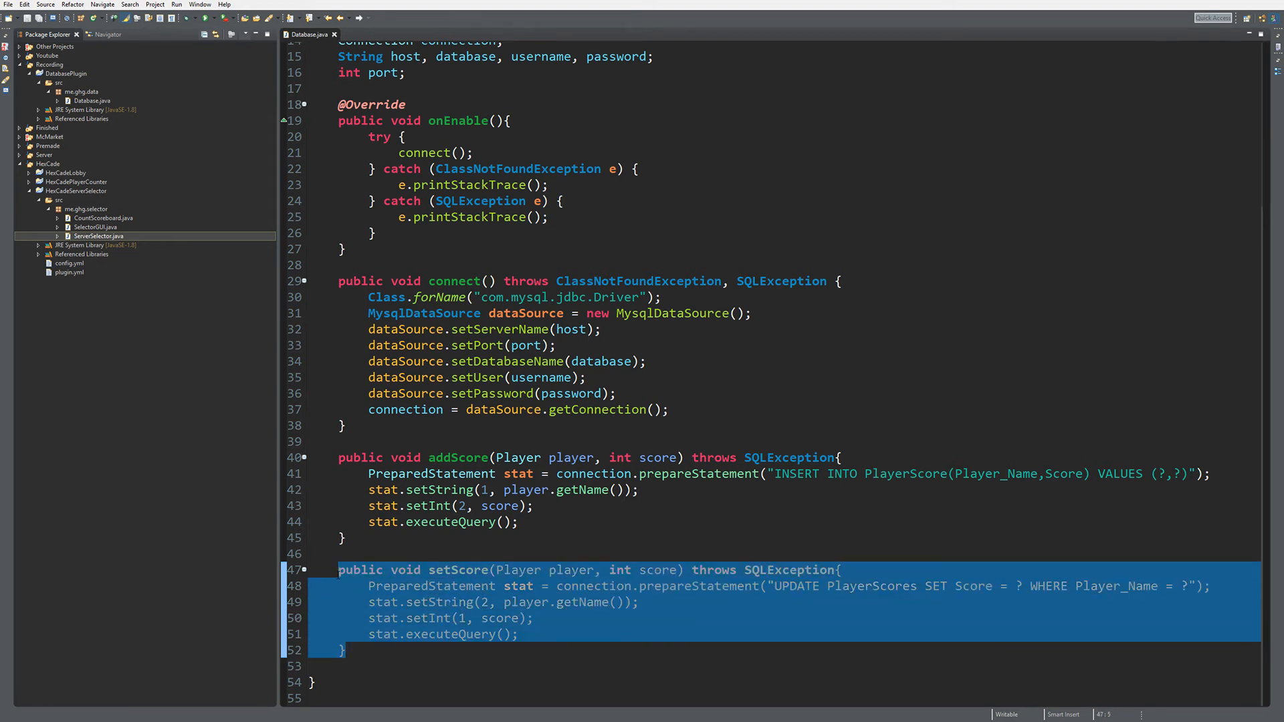
{"action": "key", "text": "ctrl+c"}
{"action": "left_click", "coordinate": [347, 650]}
{"action": "key", "text": "Return"}
{"action": "key", "text": "Return"}
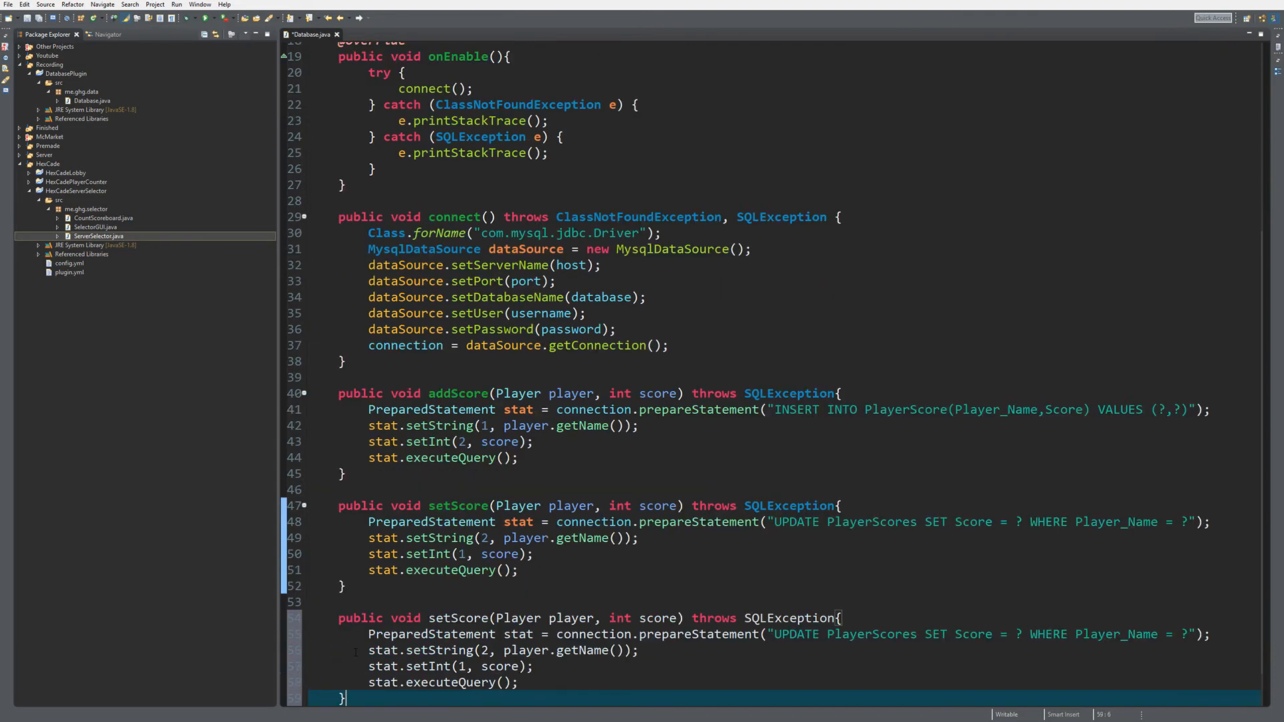
{"action": "key", "text": "ctrl+v"}
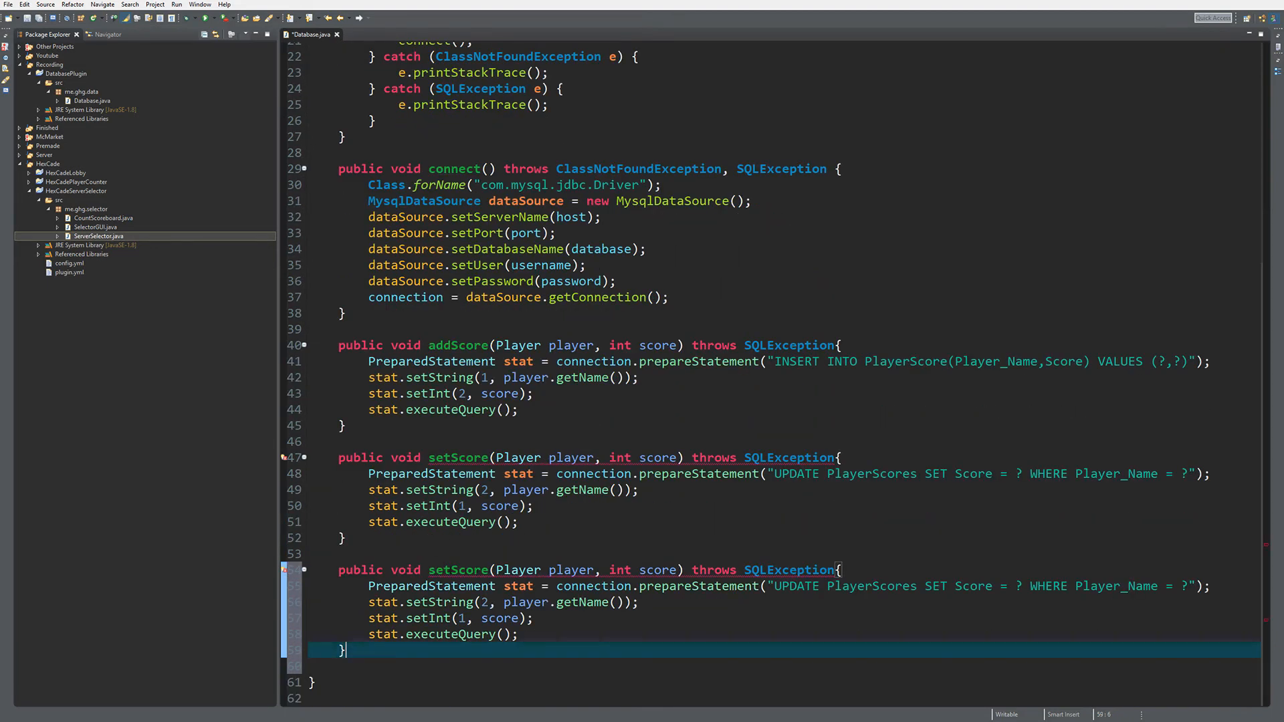
Rename the copy to getScore, remove its int score parameter, and save
{"action": "left_click", "coordinate": [435, 570]}
{"action": "key", "text": "Delete"}
{"action": "type", "text": "g"}
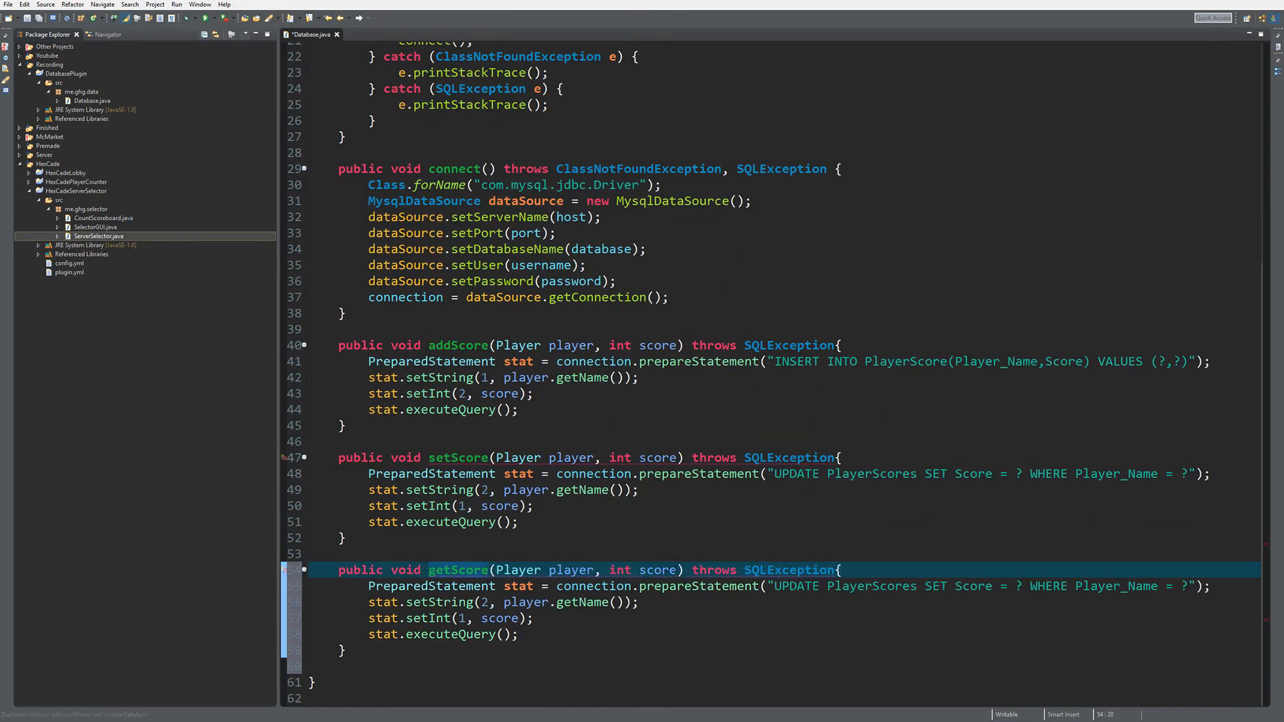
{"action": "left_click_drag", "start_coordinate": [678, 571], "coordinate": [596, 570]}
{"action": "key", "text": "Delete"}
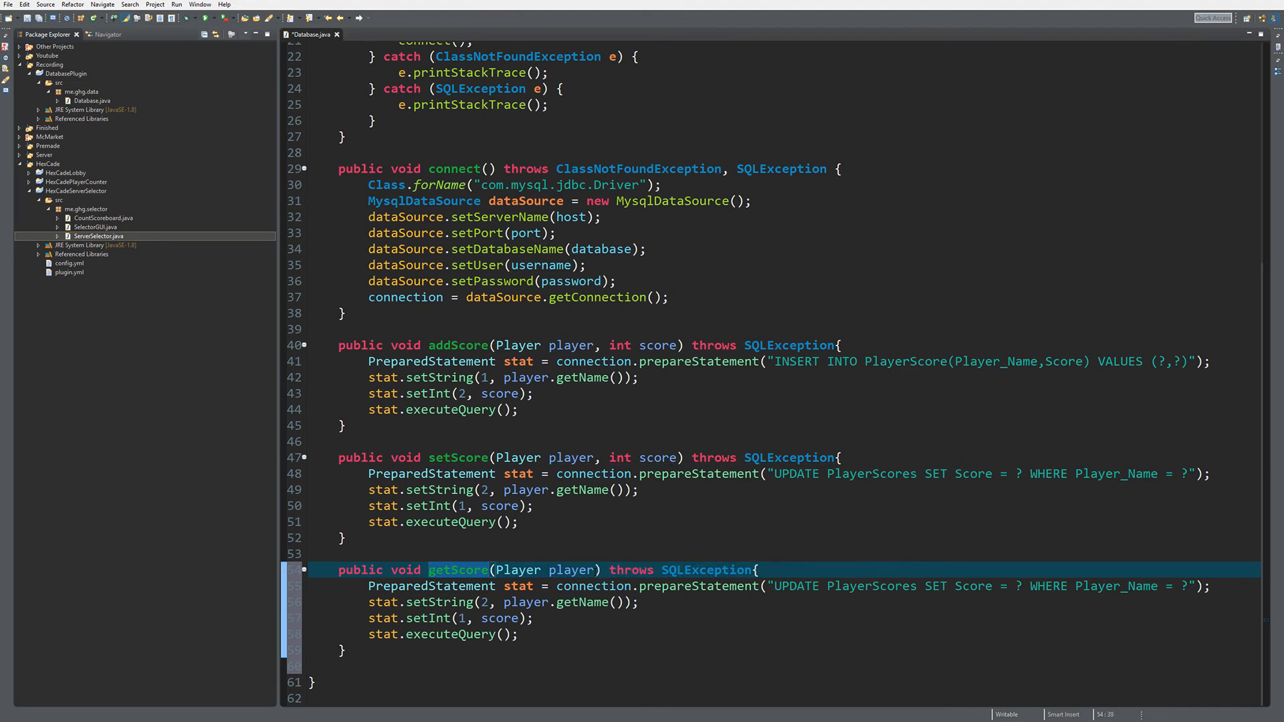
{"action": "key", "text": "ctrl+s"}
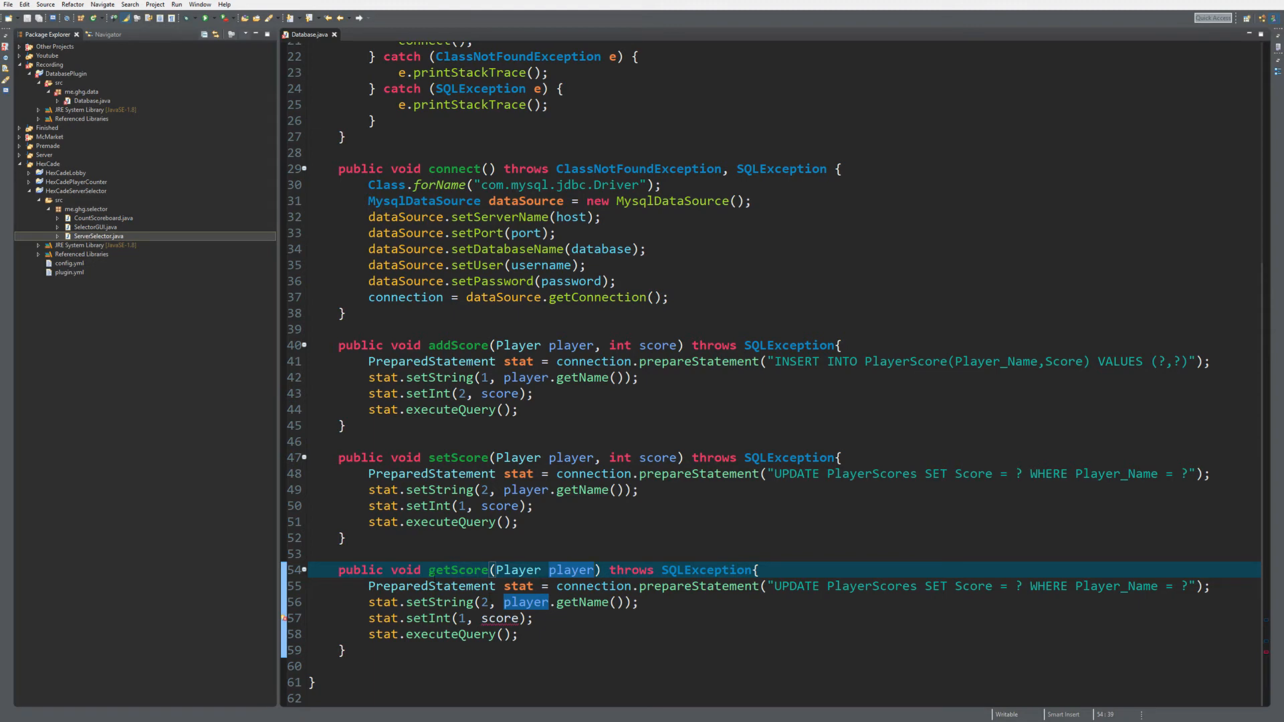
Make getScore return int, declare int score = 0, add return score, and save
{"action": "left_click_drag", "start_coordinate": [421, 570], "coordinate": [391, 570]}
{"action": "type", "text": "int"}
{"action": "double_click", "coordinate": [402, 570]}
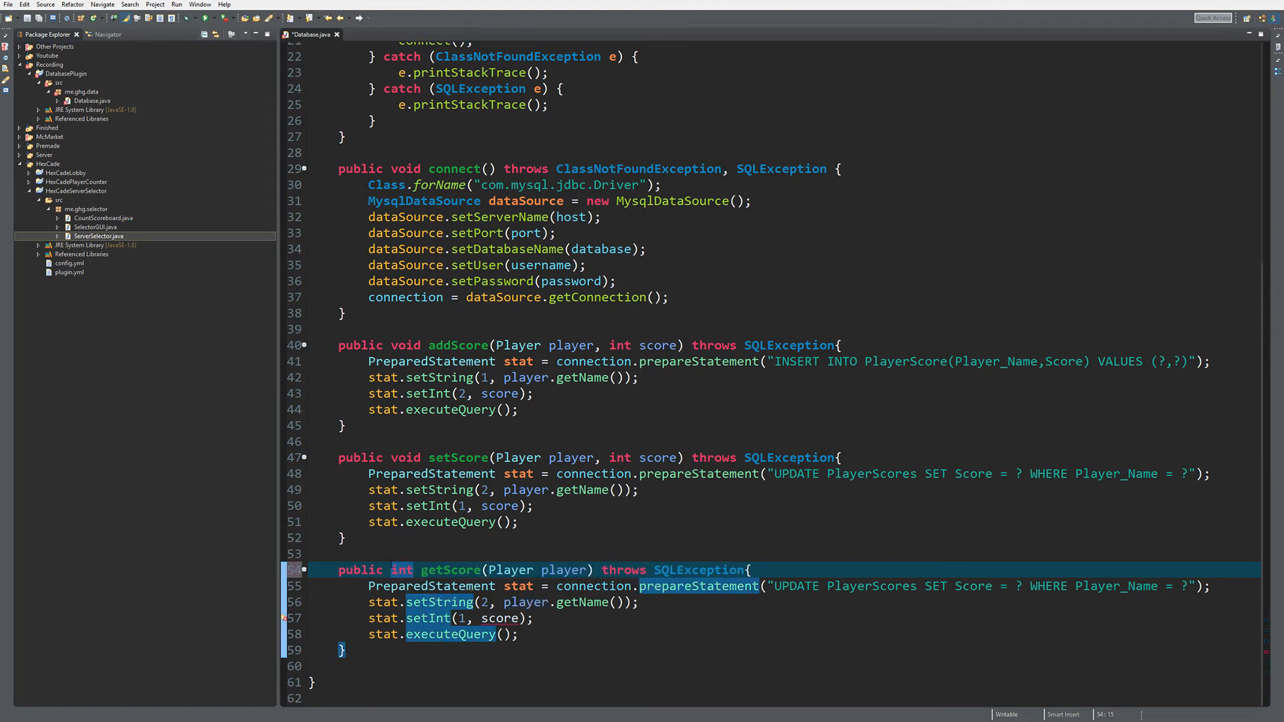
{"action": "left_click", "coordinate": [781, 569]}
{"action": "key", "text": "Return"}
{"action": "type", "text": "in"}
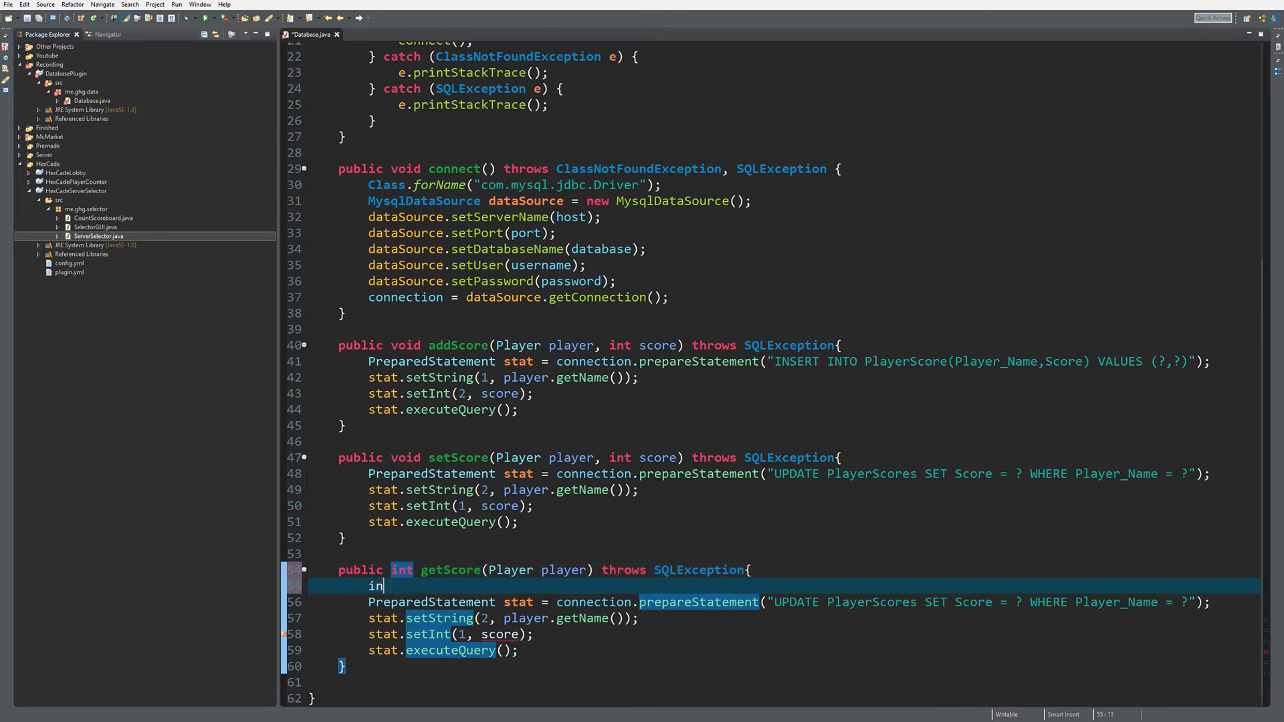
{"action": "type", "text": "t score = 0;"}
{"action": "left_click", "coordinate": [522, 651]}
{"action": "key", "text": "Return"}
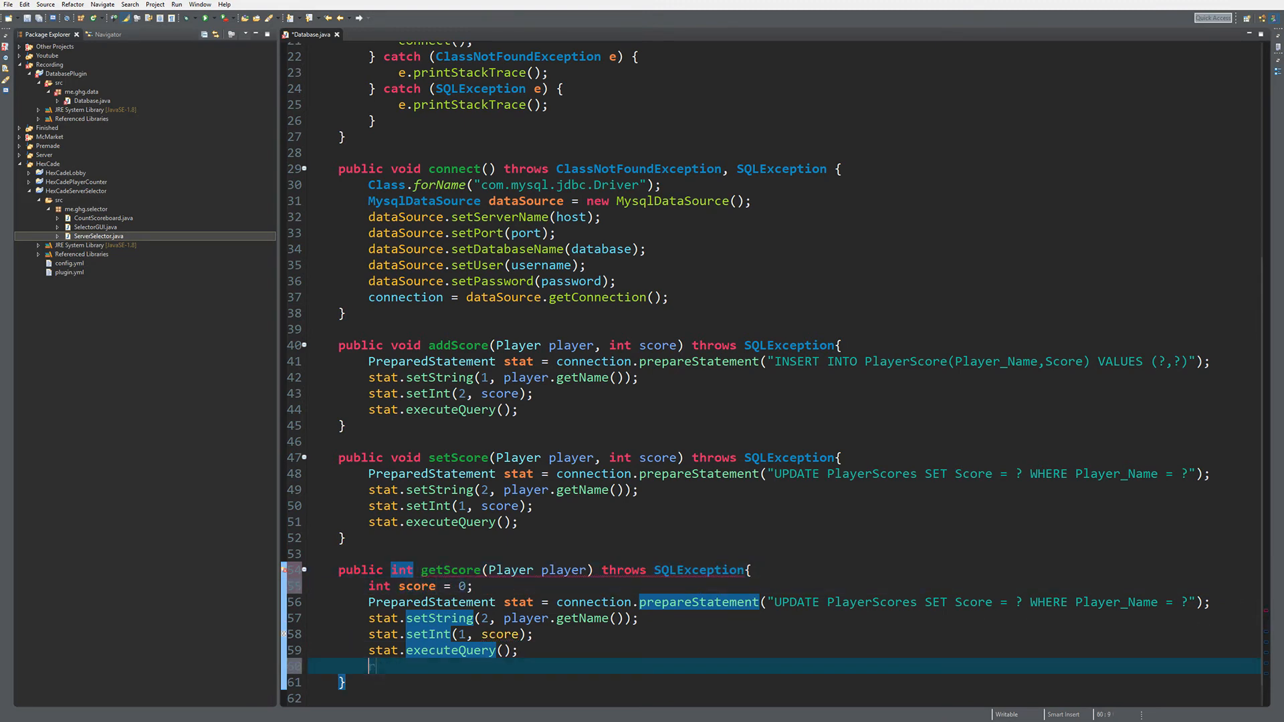
{"action": "type", "text": "return score;"}
{"action": "key", "text": "shift+Home"}
{"action": "key", "text": "ctrl+s"}
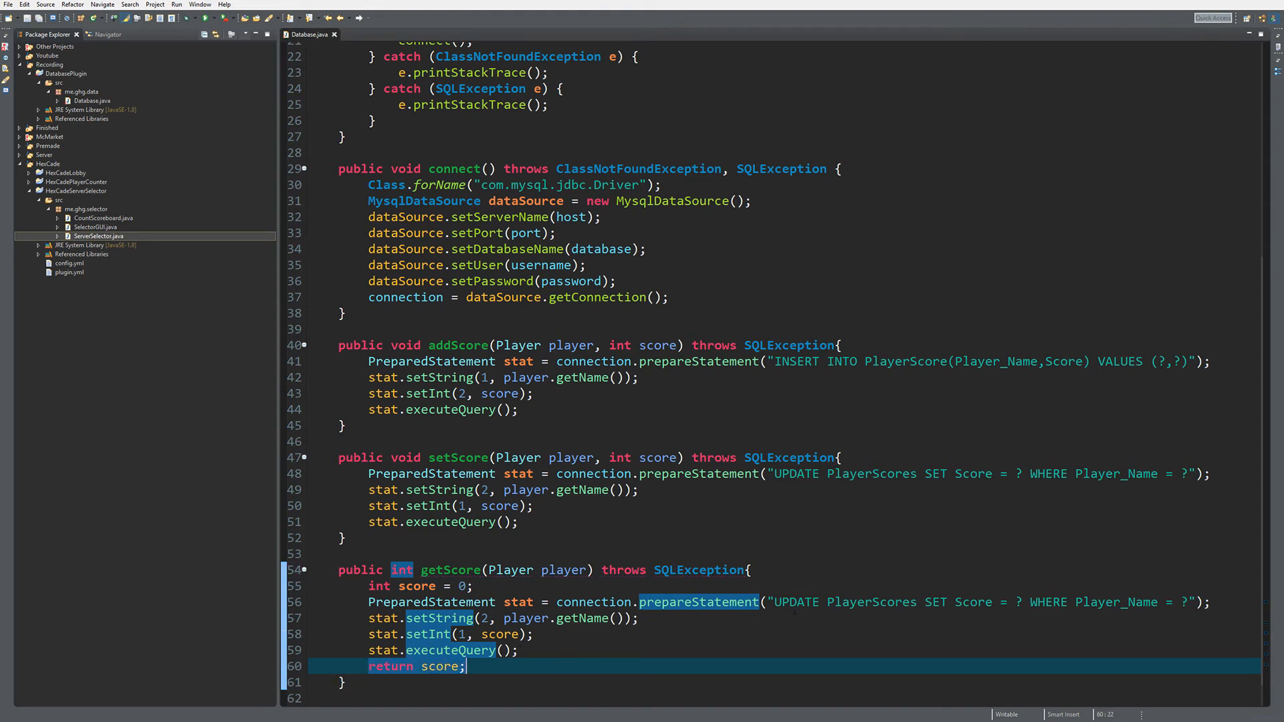
Replace getScore's query with "SELECT Score FROM PlayerScores WHERE Player_Name = ?"
{"action": "left_click_drag", "start_coordinate": [774, 603], "coordinate": [1187, 602]}
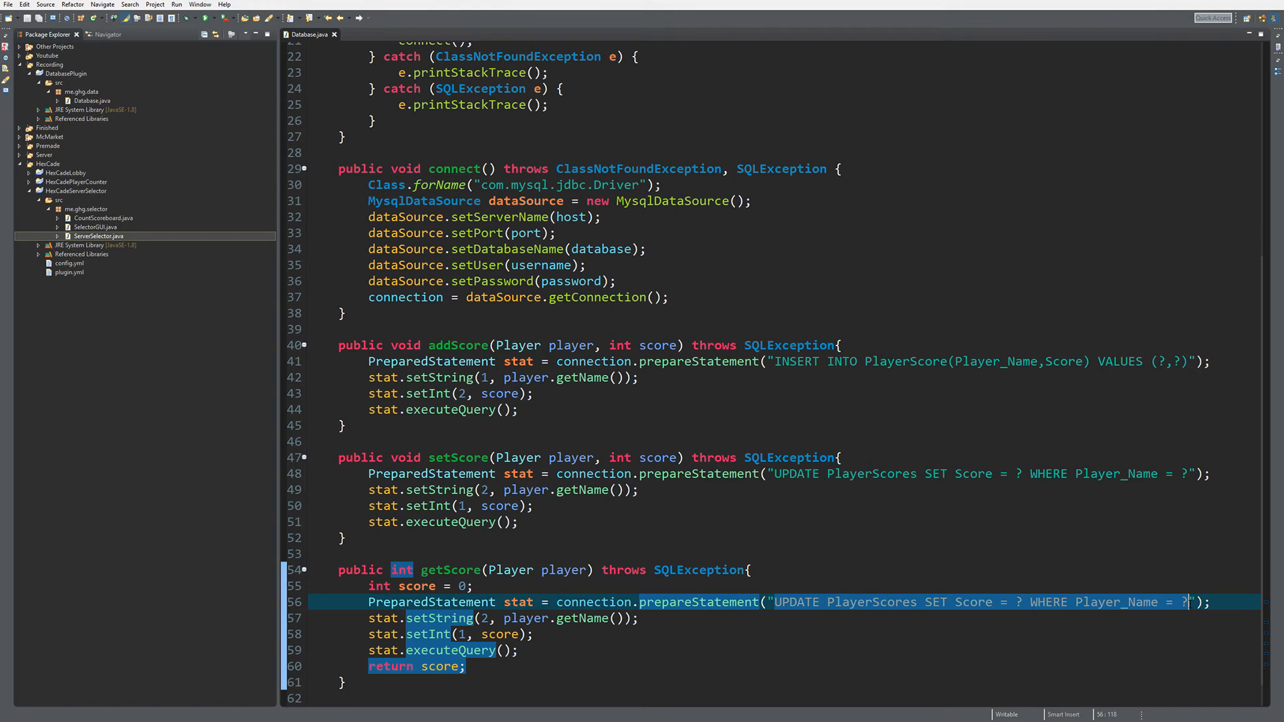
{"action": "type", "text": "SELECT"}
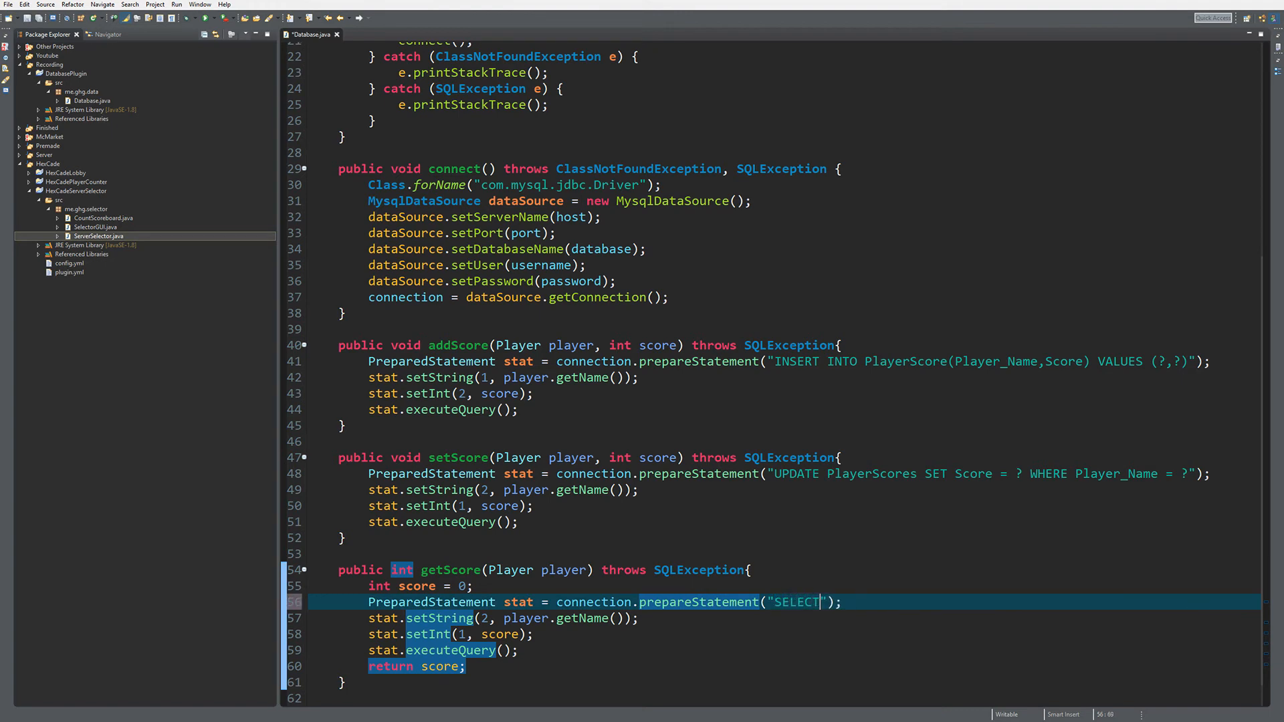
{"action": "type", "text": " Score"}
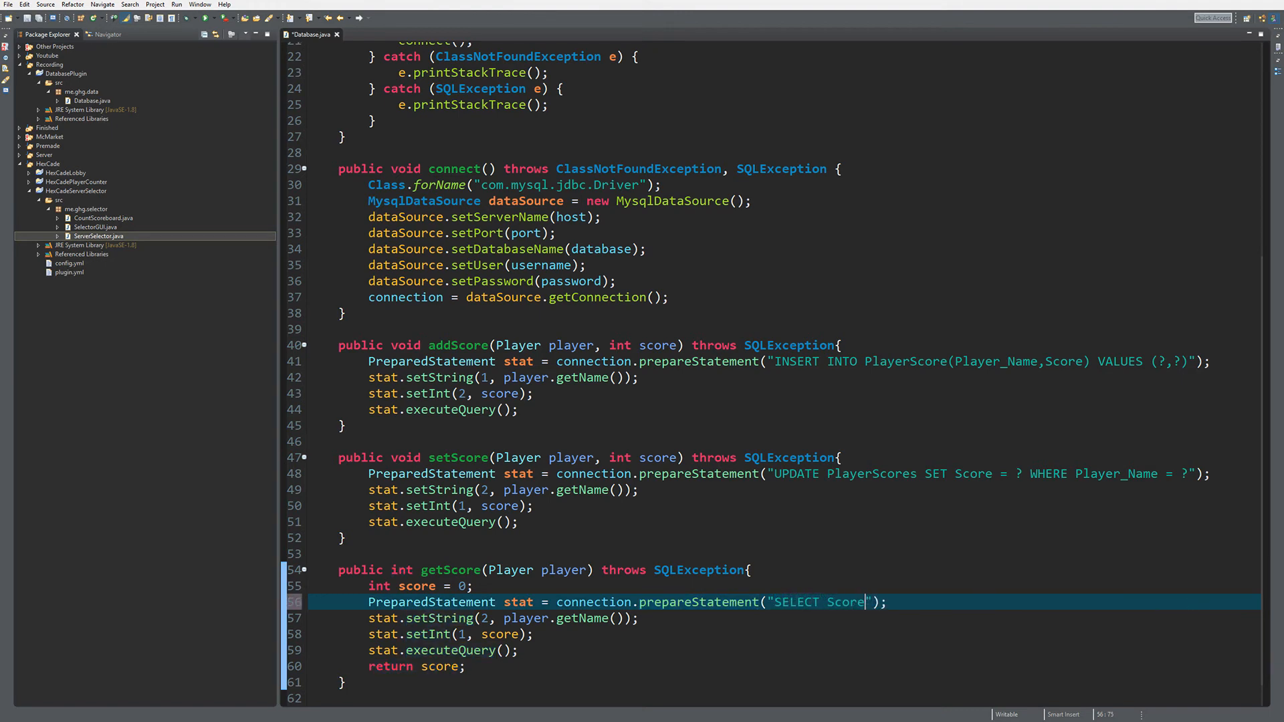
{"action": "type", "text": " F"}
{"action": "type", "text": "ROM "}
{"action": "type", "text": "PlayerScores"}
{"action": "type", "text": " WHERE"}
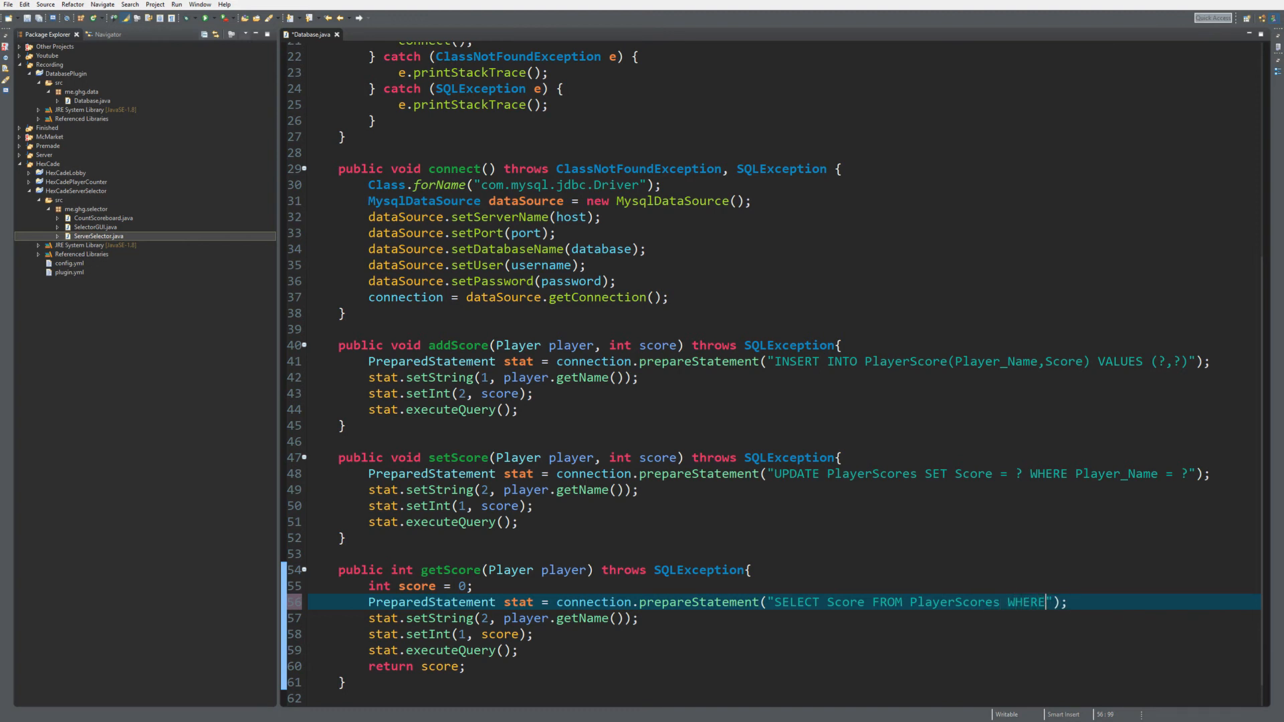
{"action": "type", "text": " Player"}
{"action": "type", "text": "-"}
{"action": "key", "text": "BackSpace"}
{"action": "type", "text": "_Na"}
{"action": "type", "text": "me = ?"}
Delete the setInt line from getScore, bind the player name to parameter 1, and save
{"action": "left_click", "coordinate": [533, 634]}
{"action": "left_click_drag", "start_coordinate": [534, 634], "coordinate": [301, 634]}
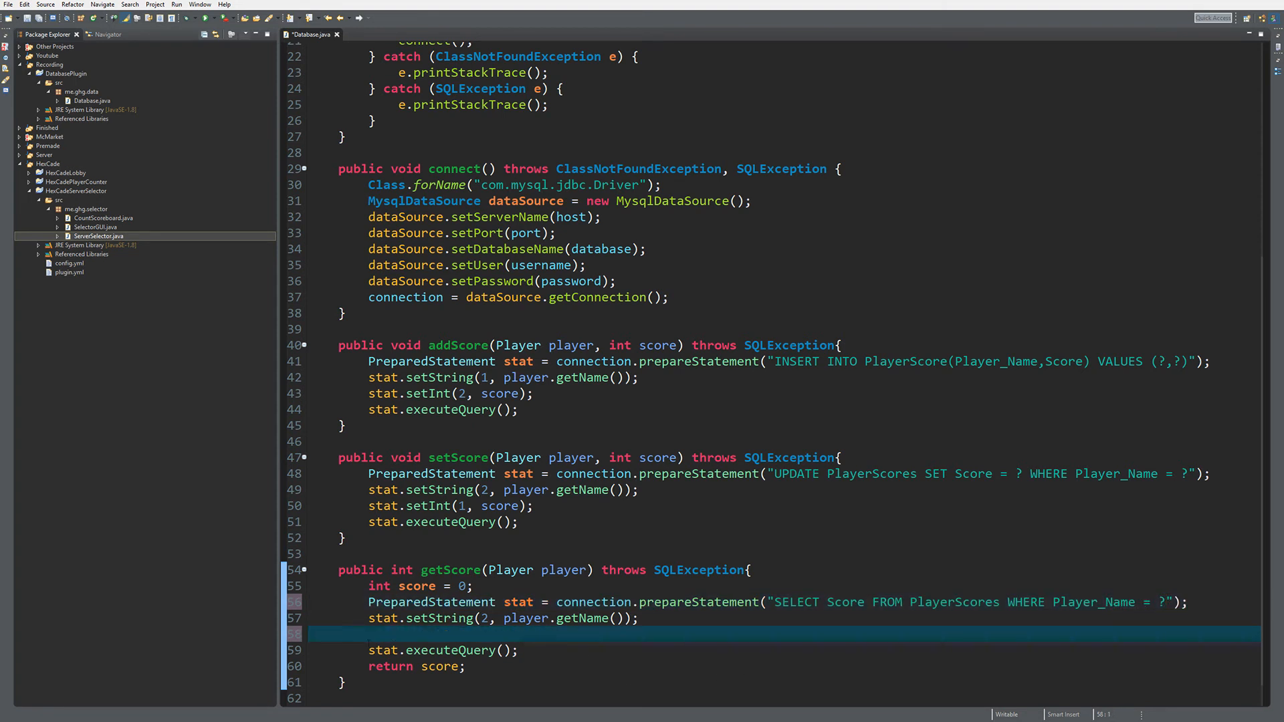
{"action": "key", "text": "BackSpace"}
{"action": "key", "text": "BackSpace"}
{"action": "key", "text": "BackSpace"}
{"action": "type", "text": "1"}
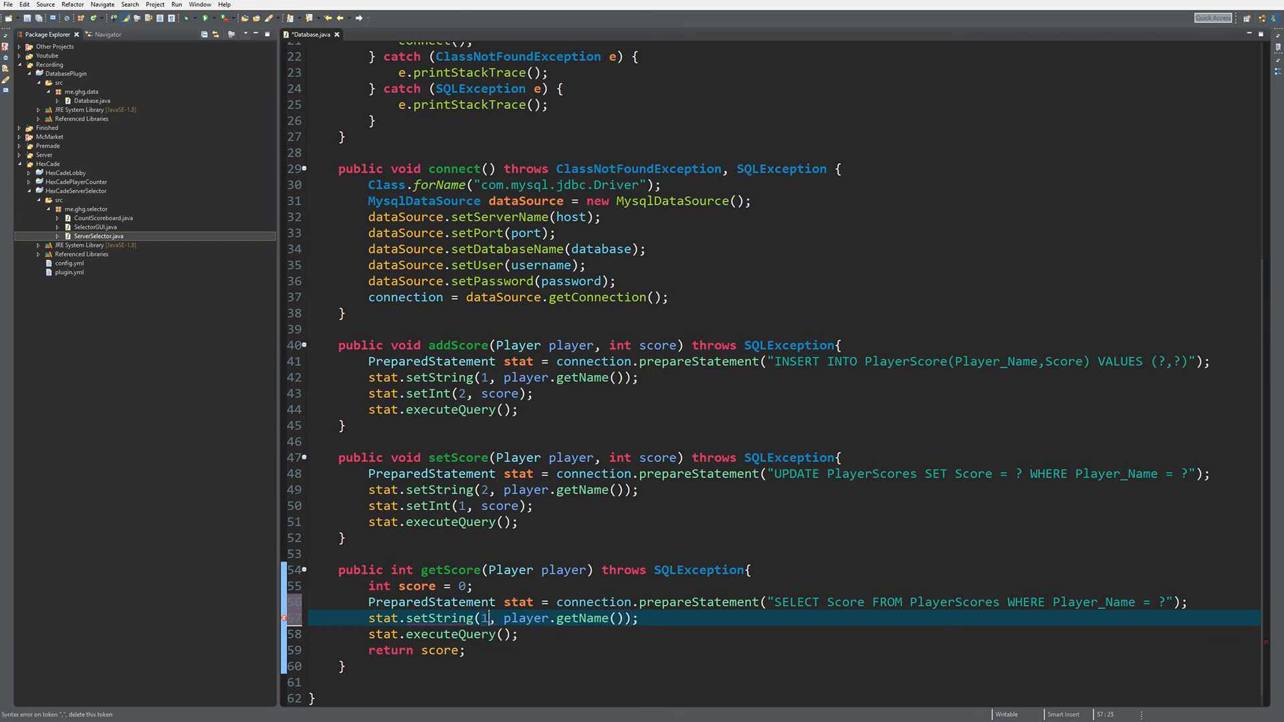
{"action": "key", "text": "ctrl+s"}
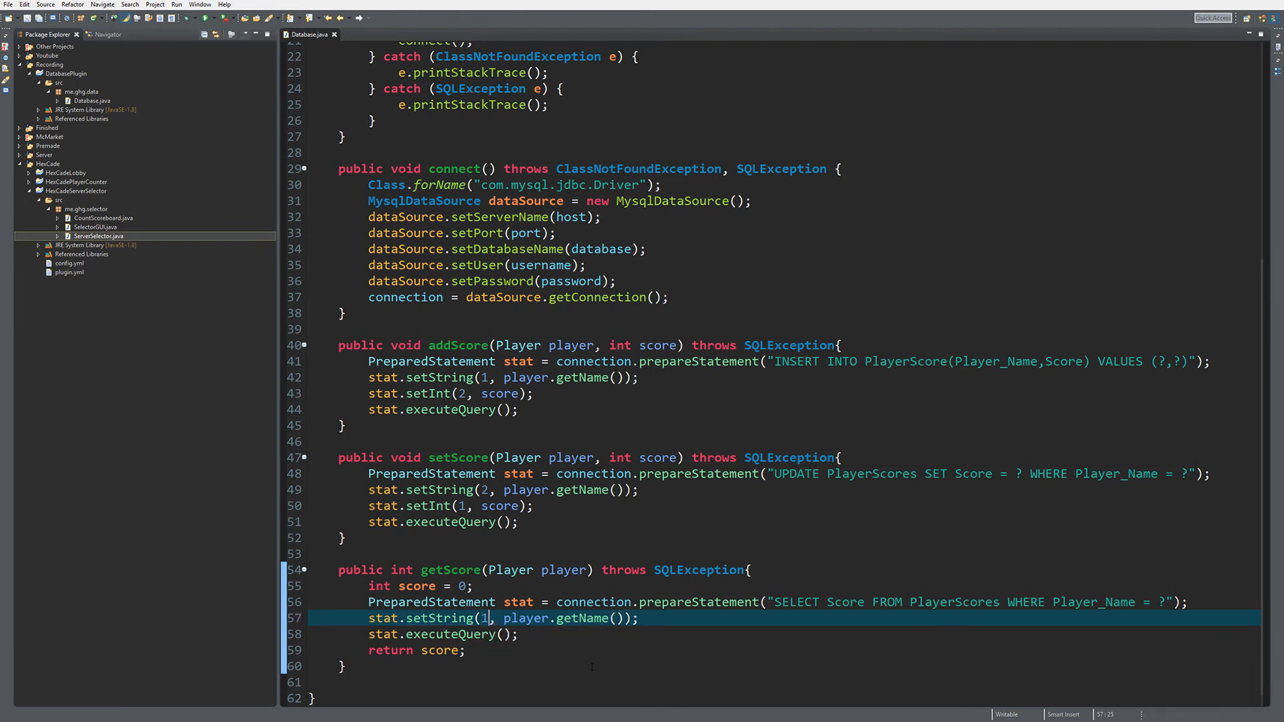
Store executeQuery's result in ResultSet result, import ResultSet, and save
{"action": "key", "text": "Down"}
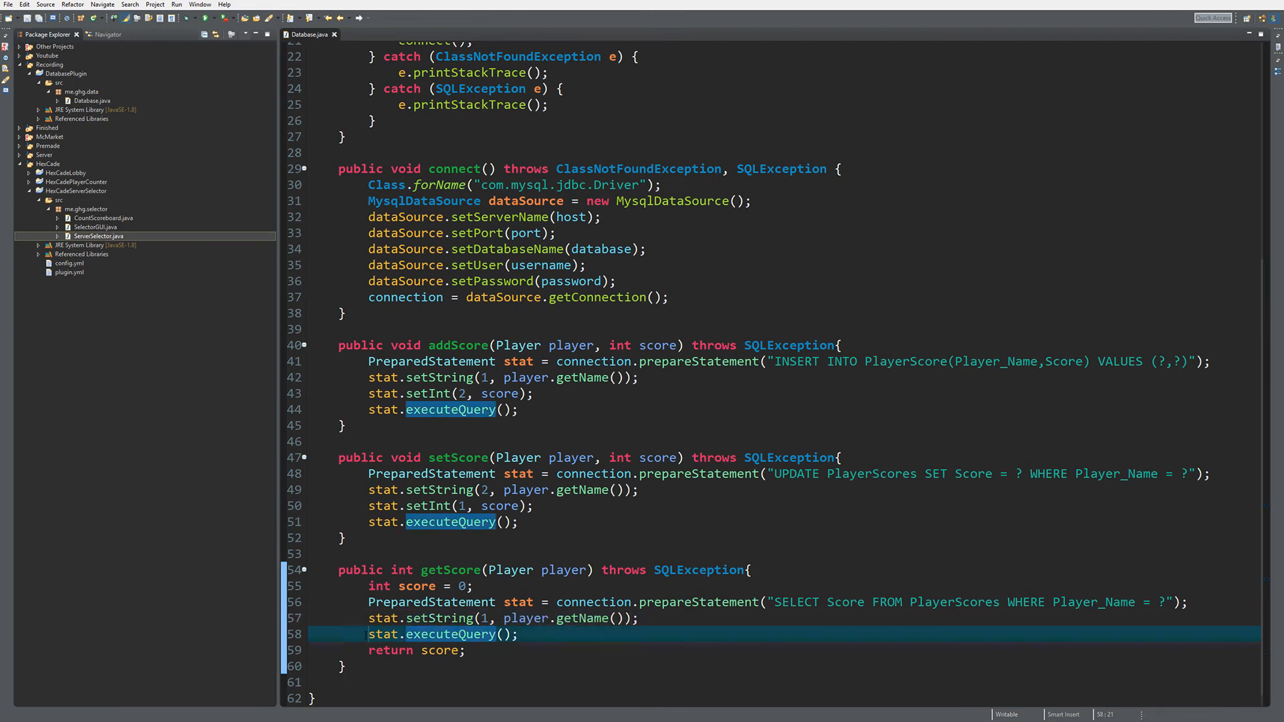
{"action": "left_click_drag", "start_coordinate": [516, 634], "coordinate": [369, 634]}
{"action": "left_click", "coordinate": [384, 635]}
{"action": "type", "text": "Result"}
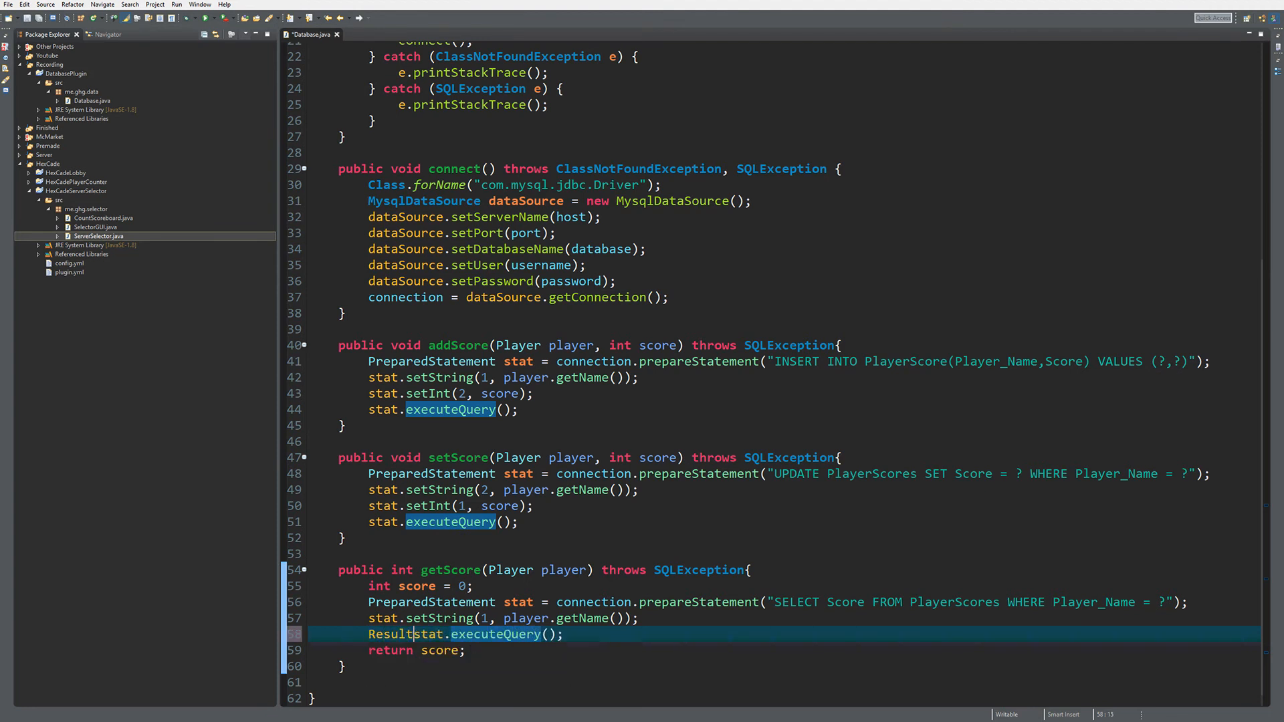
{"action": "type", "text": "Set re"}
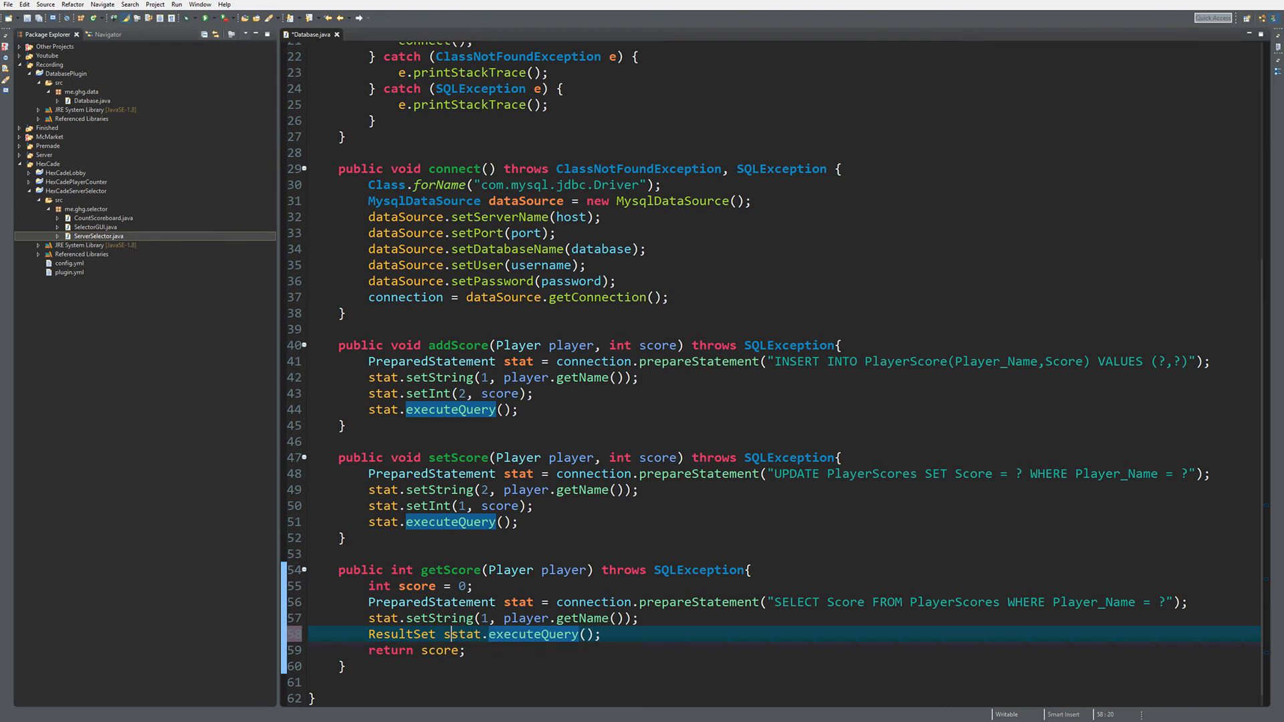
{"action": "type", "text": "sult ="}
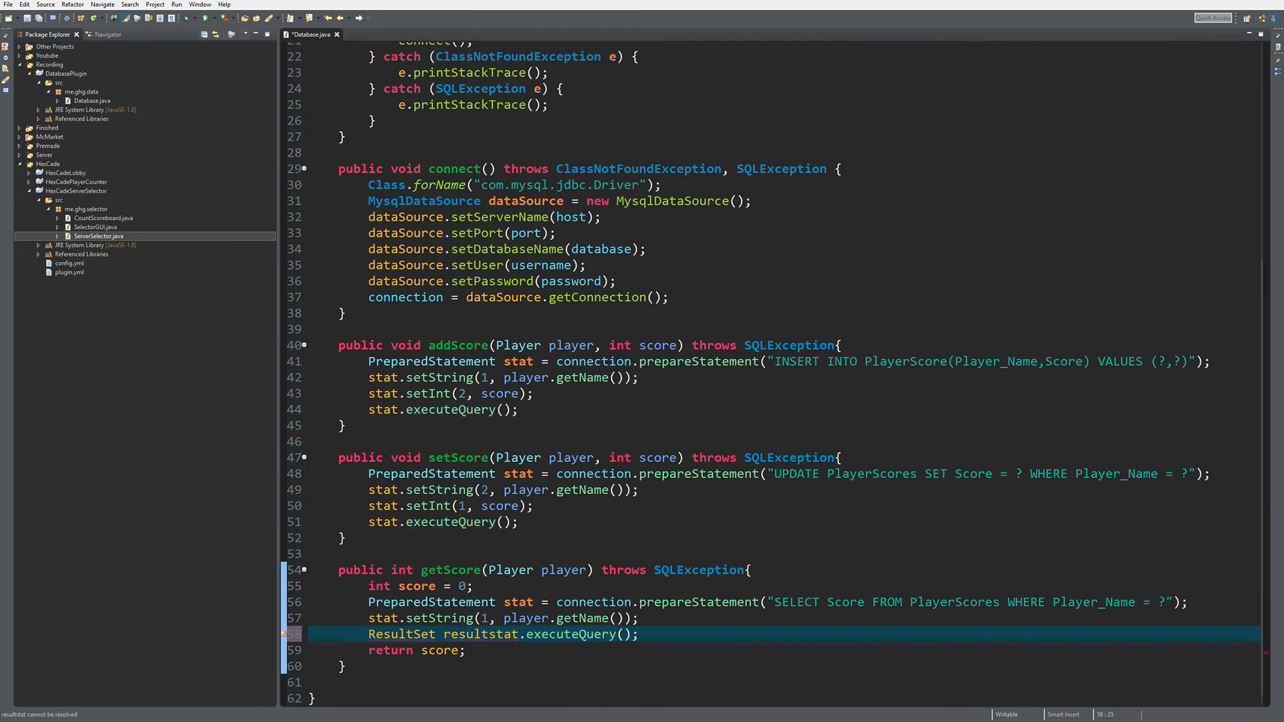
{"action": "key", "text": "ctrl+s"}
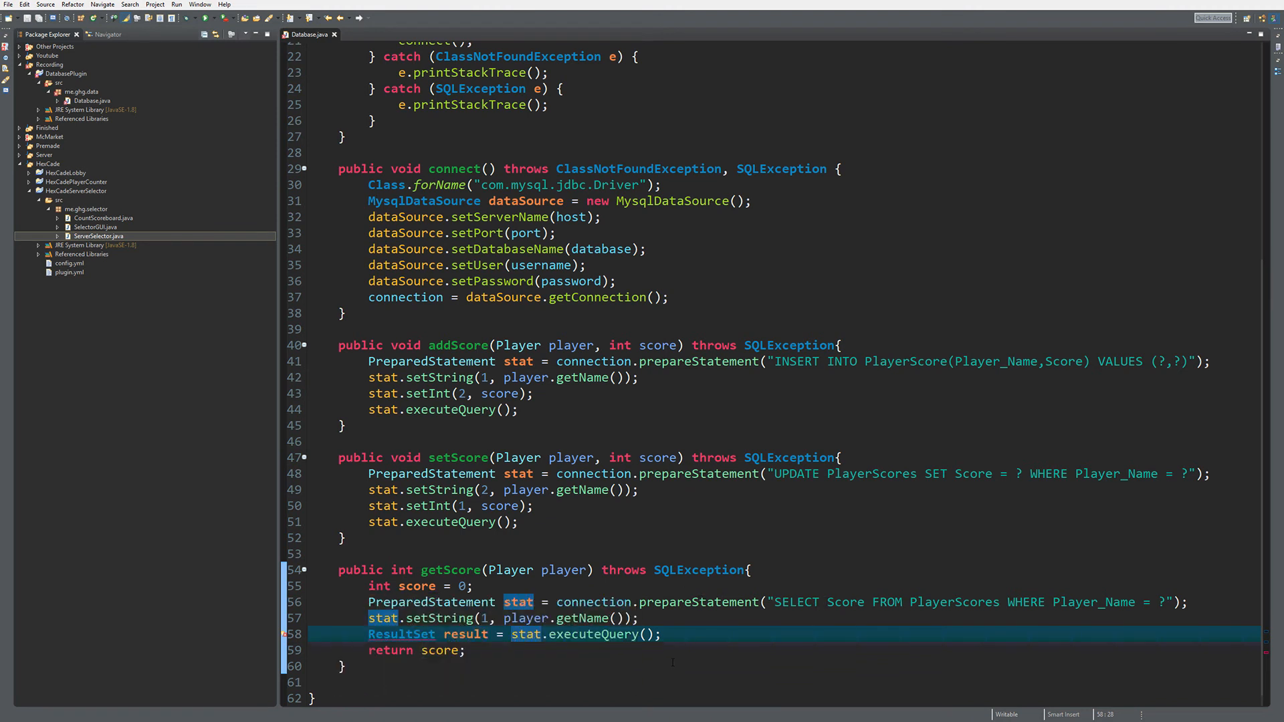
{"action": "key", "text": "ctrl+shift+o"}
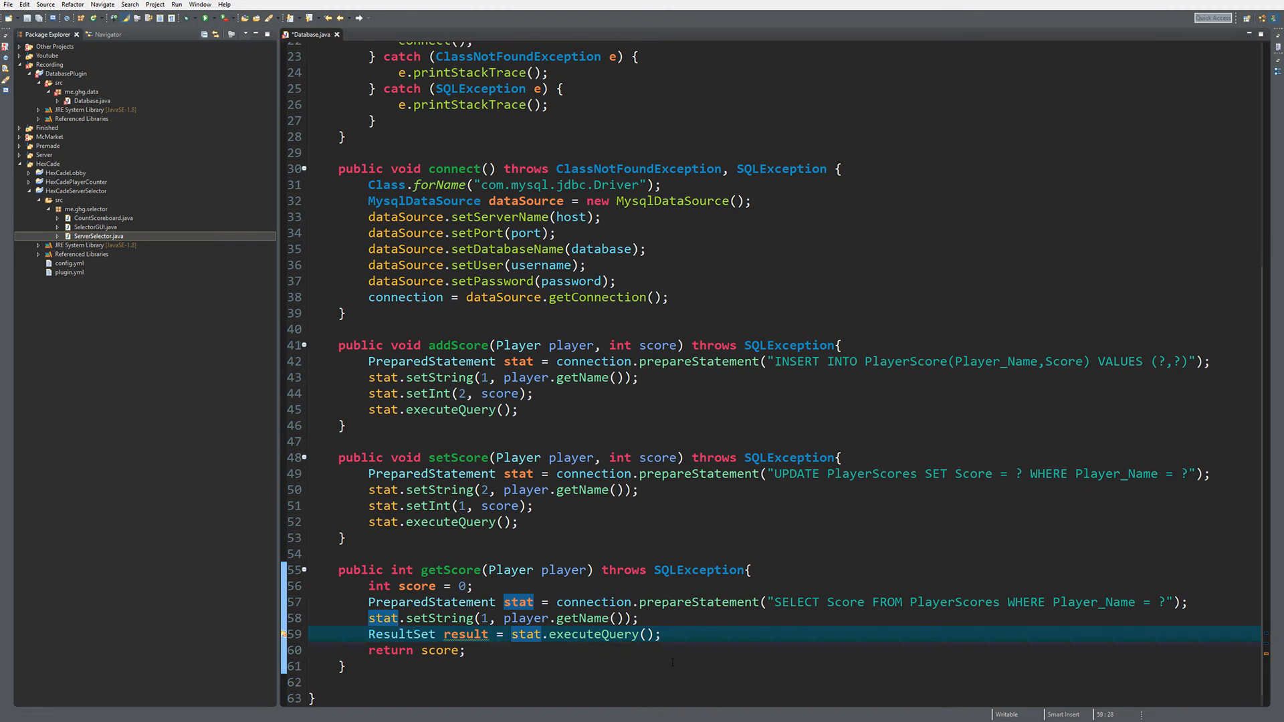
{"action": "key", "text": "ctrl+s"}
Add a while(result.next()) loop after the query line in getScore
{"action": "key", "text": "End"}
{"action": "key", "text": "Return"}
{"action": "type", "text": "whil"}
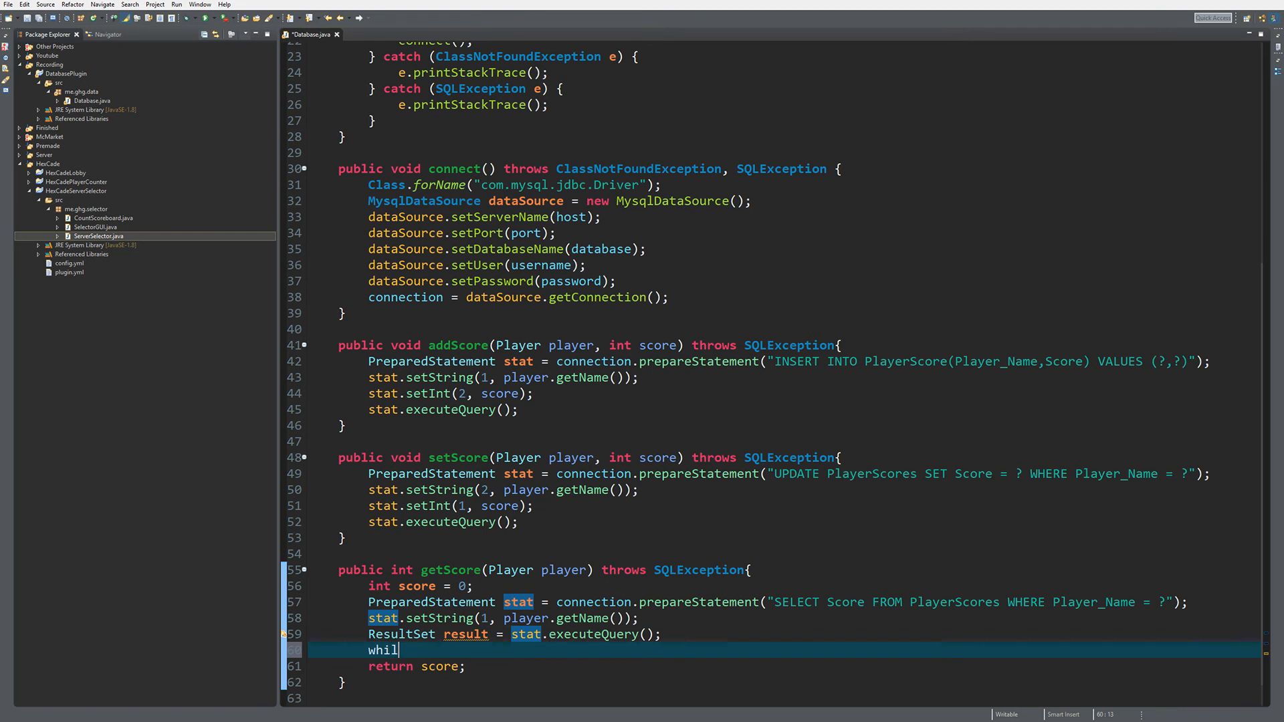
{"action": "type", "text": "e(result"}
{"action": "type", "text": ".ne"}
{"action": "key", "text": "Return"}
{"action": "key", "text": "End"}
{"action": "type", "text": "{"}
{"action": "key", "text": "Return"}
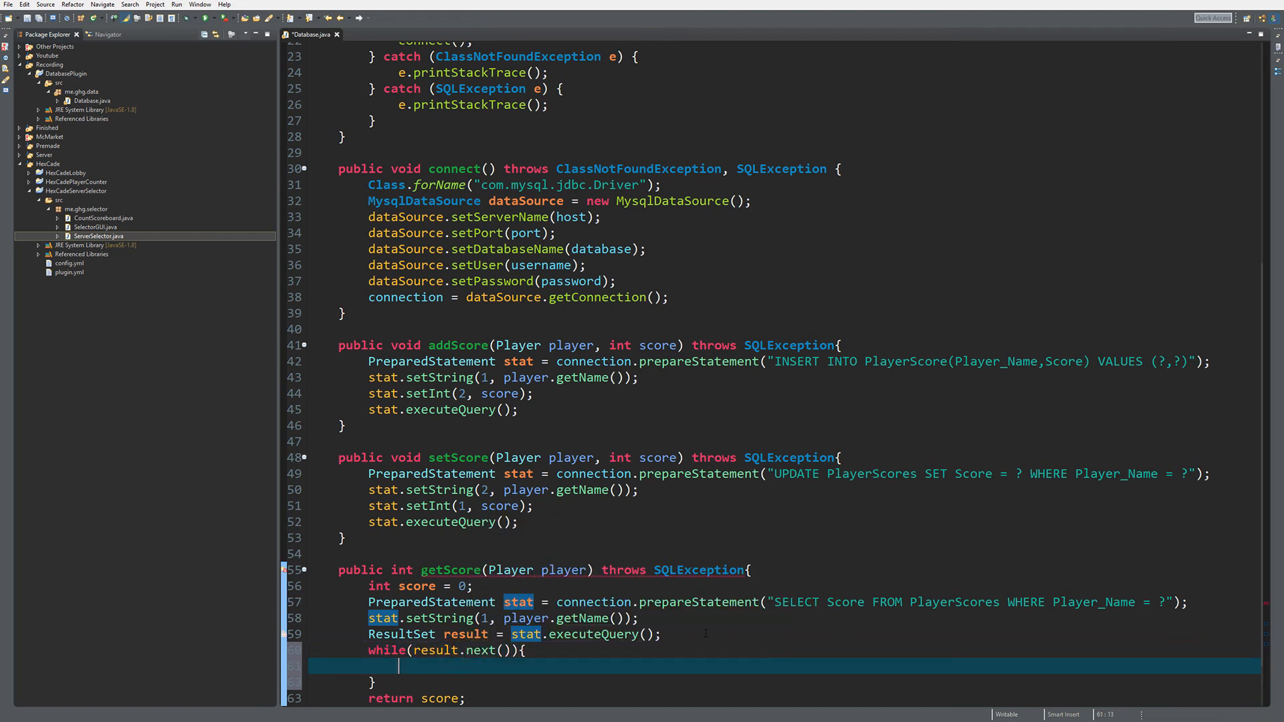
{"action": "type", "text": "coun"}
Assign score = result.getInt("Score") inside the loop and save Database.java
{"action": "key", "text": "BackSpace"}
{"action": "key", "text": "BackSpace"}
{"action": "key", "text": "BackSpace"}
{"action": "key", "text": "BackSpace"}
{"action": "type", "text": "score = "}
{"action": "type", "text": "result."}
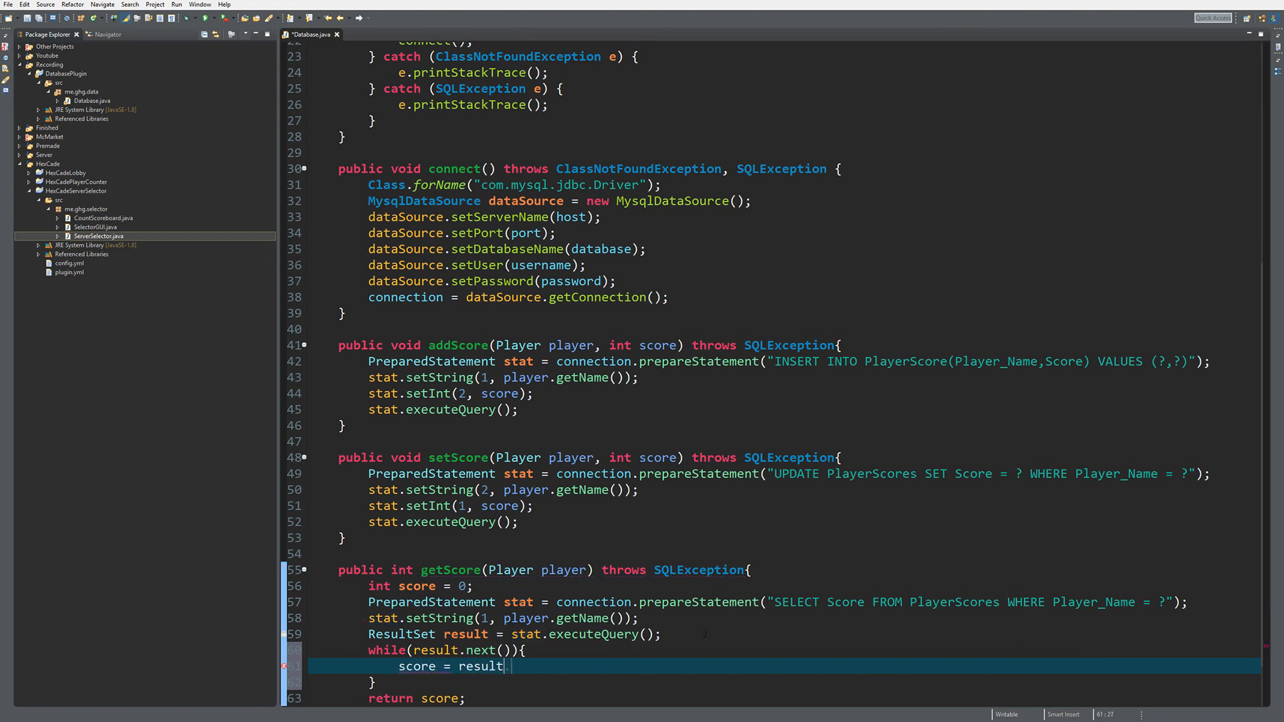
{"action": "type", "text": "getI"}
{"action": "key", "text": "Return"}
{"action": "type", "text": "\""}
{"action": "type", "text": "Score\""}
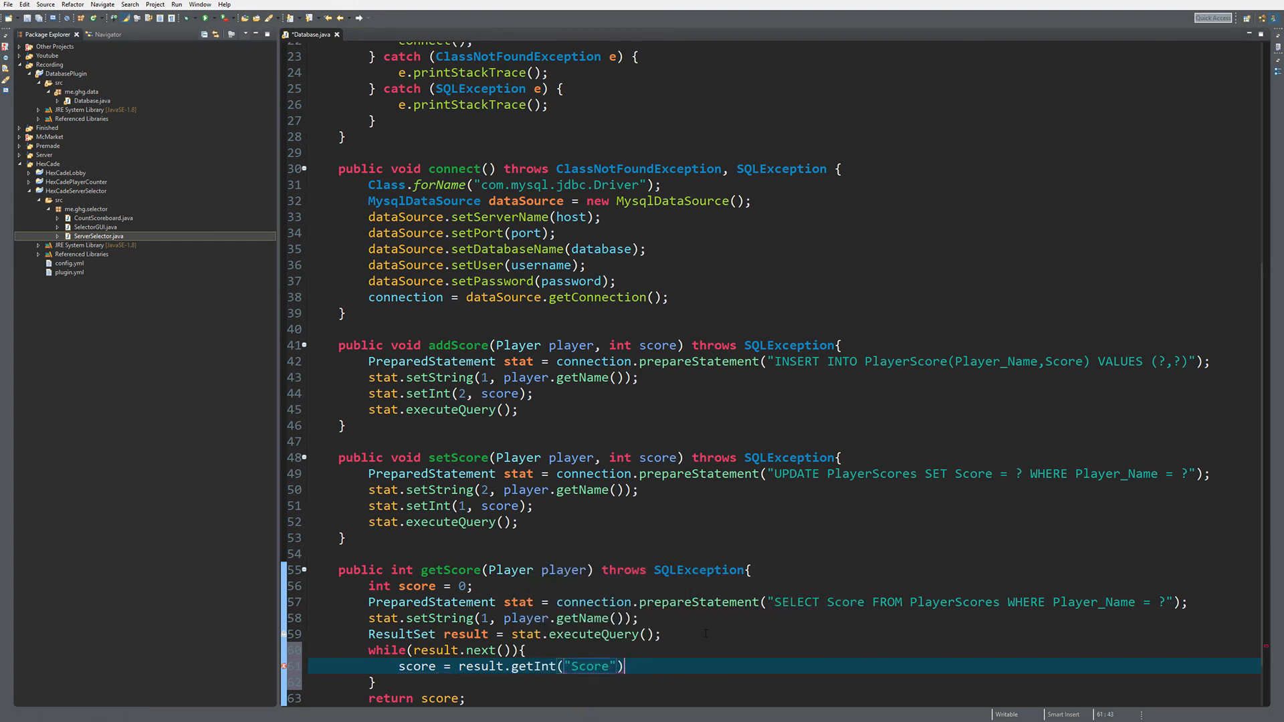
{"action": "key", "text": "End"}
{"action": "type", "text": ";"}
{"action": "key", "text": "ctrl+s"}
{"action": "key", "text": "Down"}
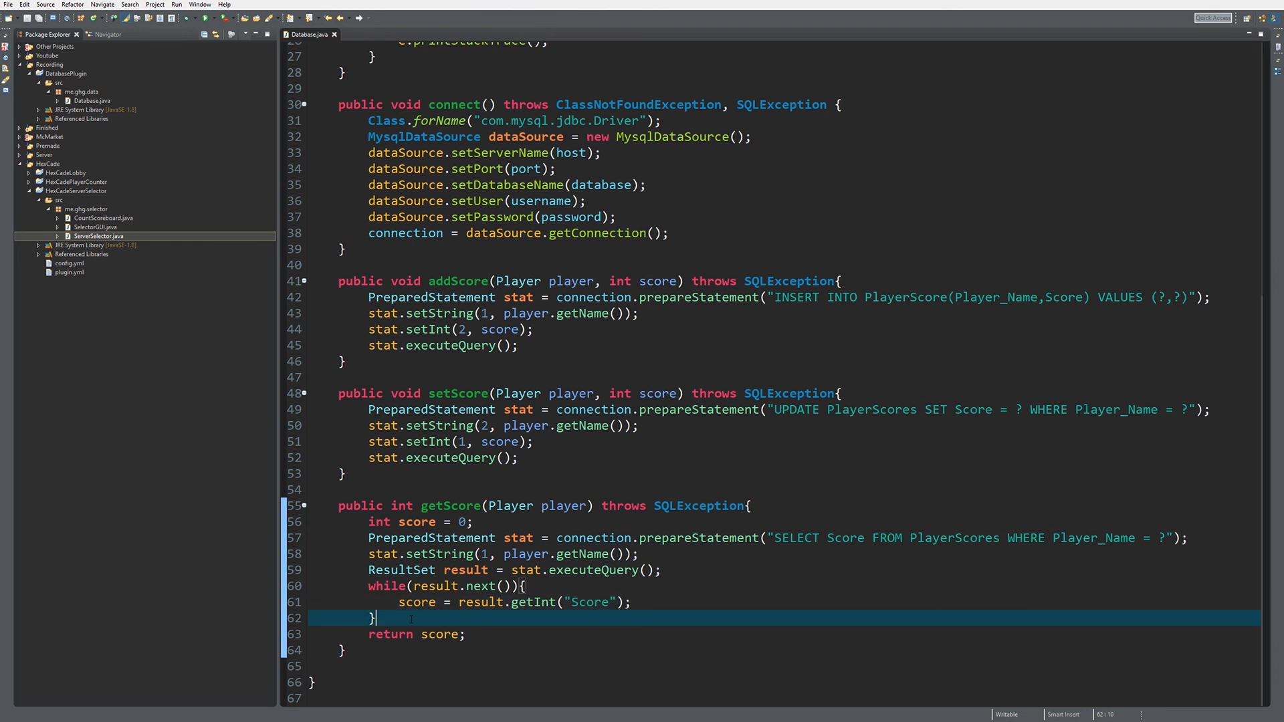